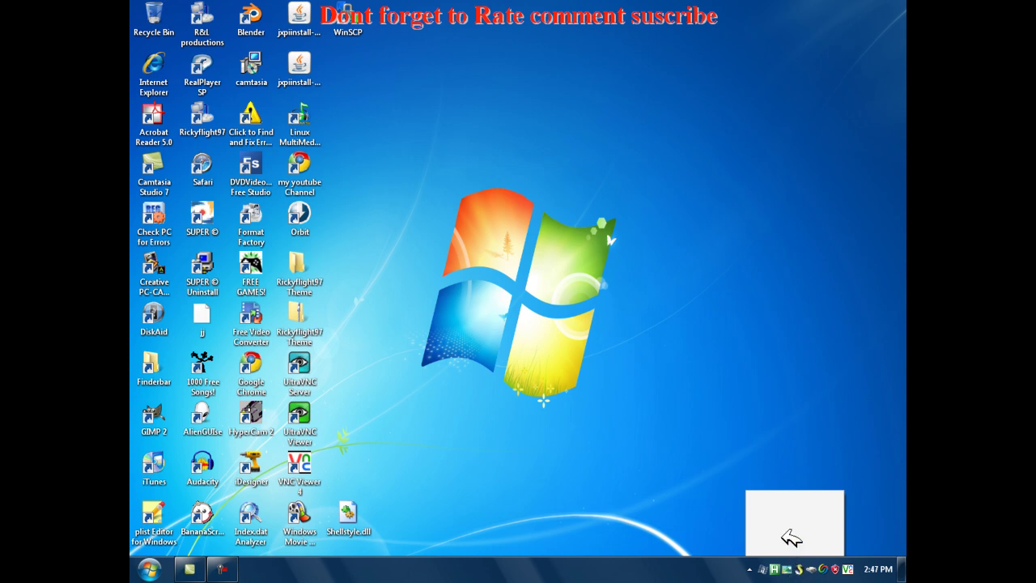
# - Launch Google Chrome from the Start menu to an empty New Tab
pyautogui.click(138, 574)
pyautogui.click(231, 261)
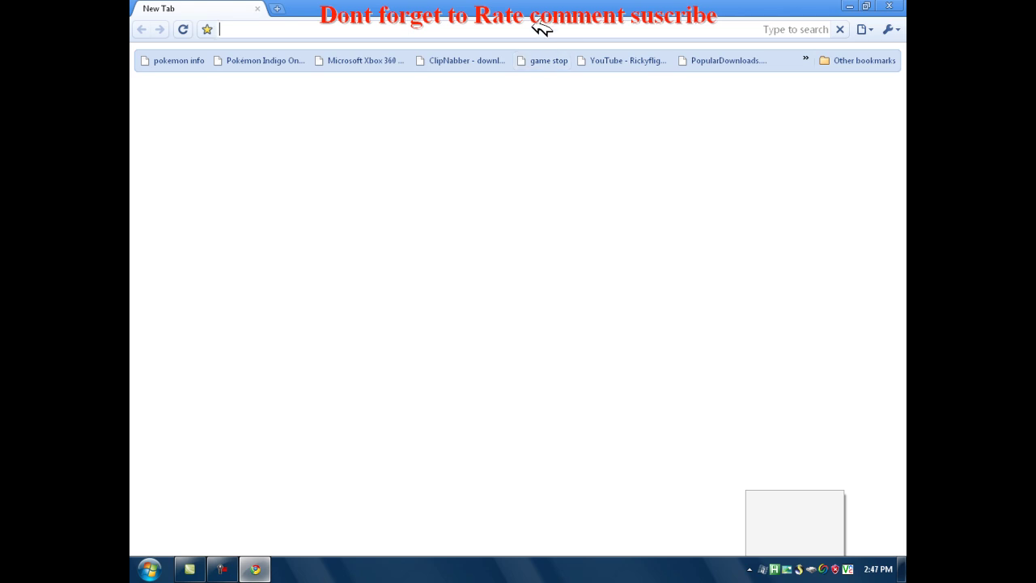
pyautogui.write('ww.')
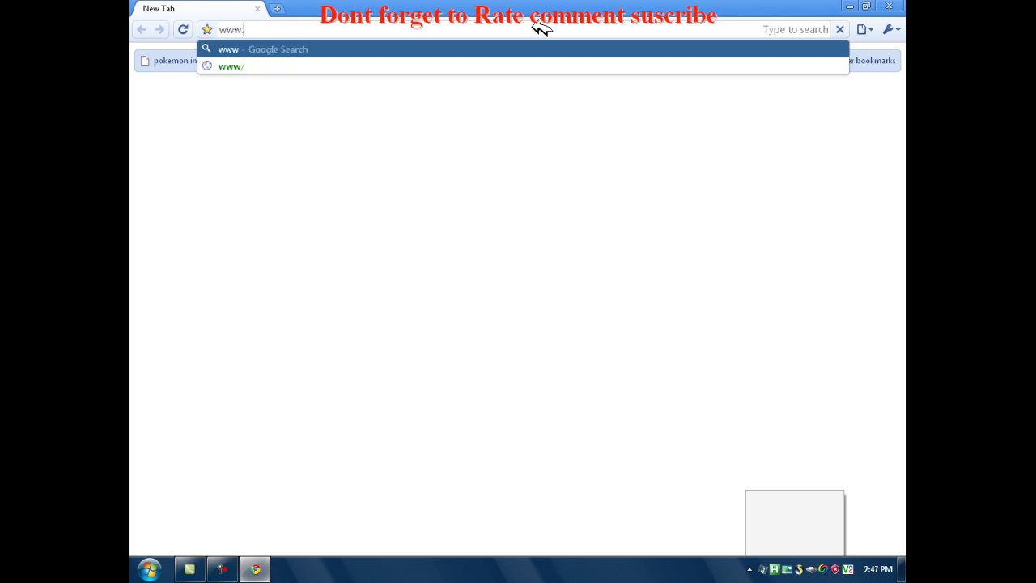
pyautogui.write('subd')
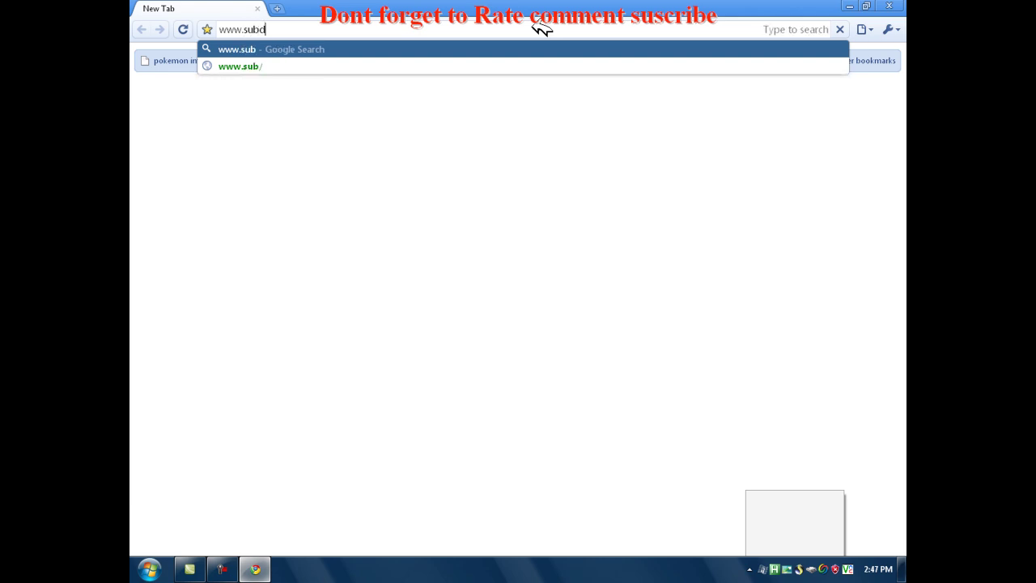
pyautogui.write('ownloader')
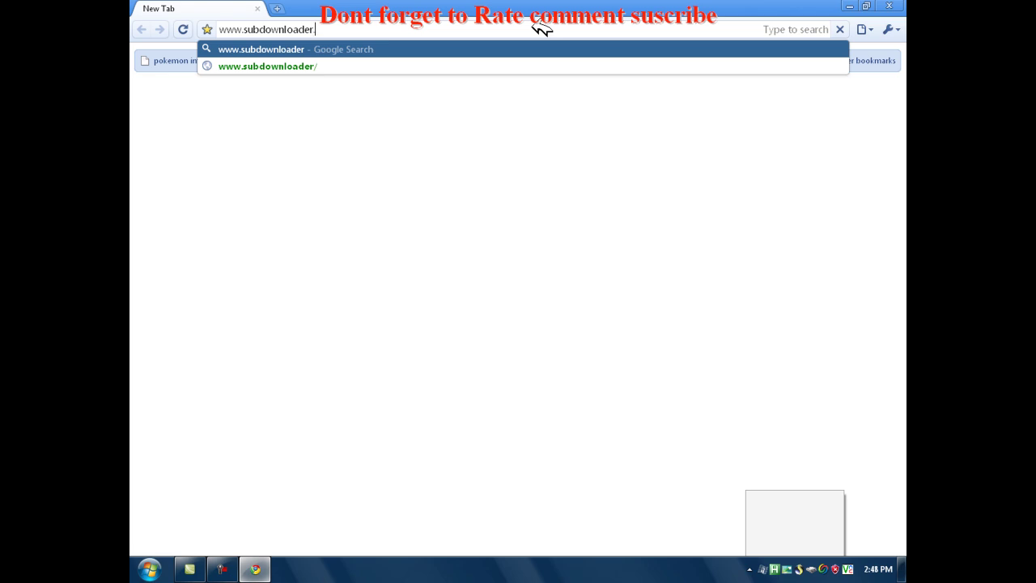
pyautogui.write('.net')
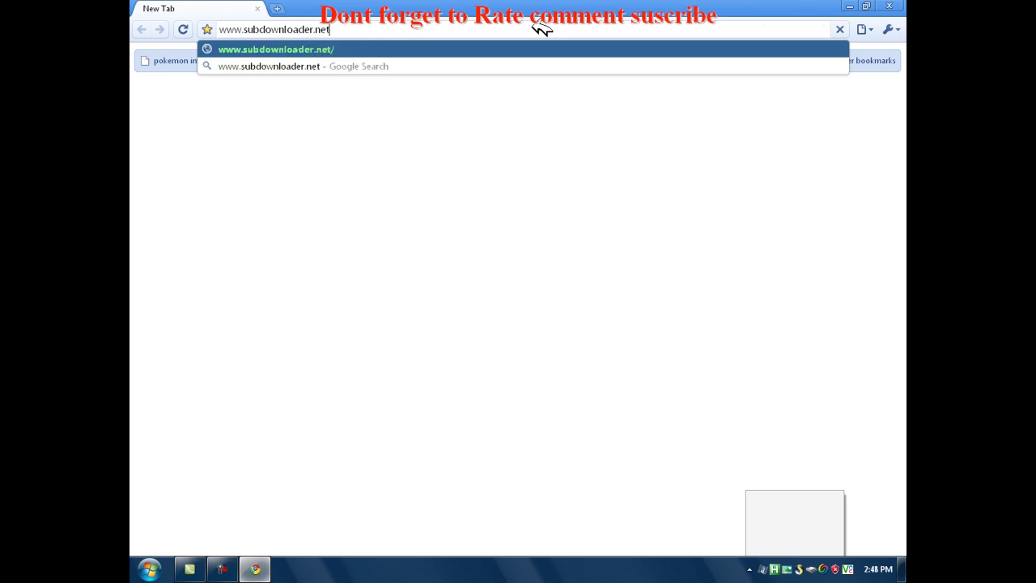
pyautogui.press('Return')
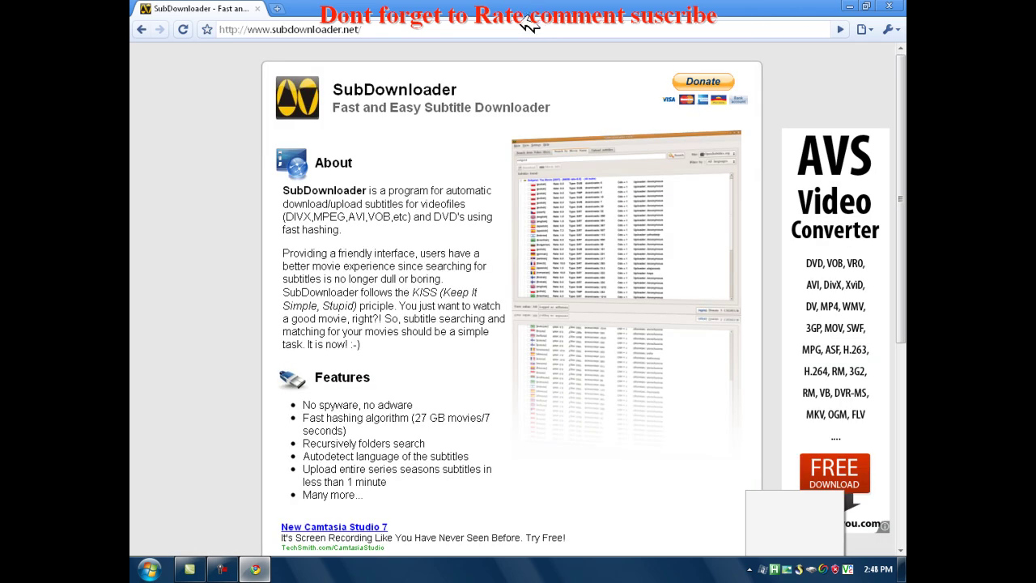
pyautogui.scroll(-3, 567, 476)
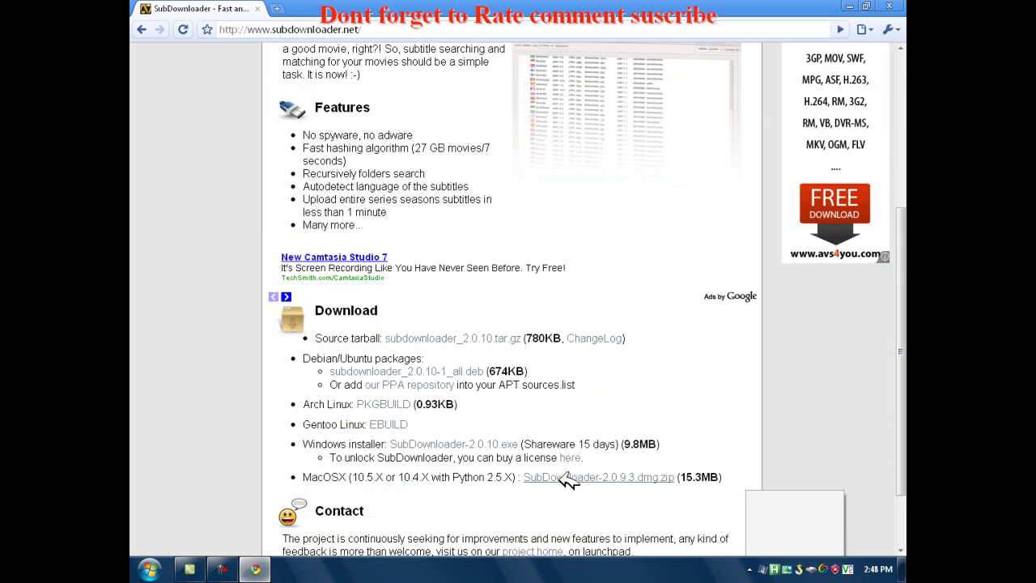
pyautogui.scroll(-3, 437, 498)
pyautogui.scroll(2, 384, 431)
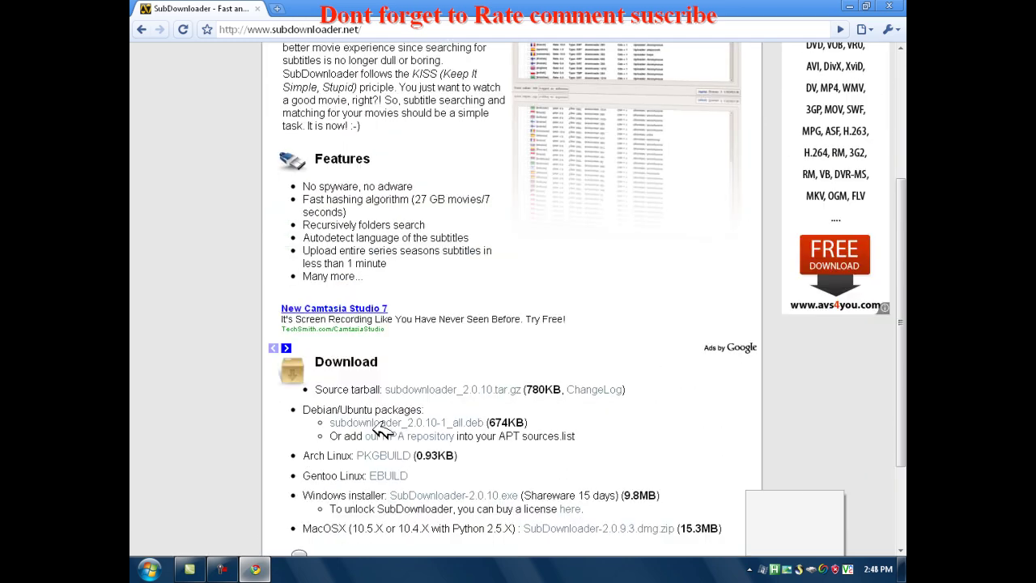
pyautogui.scroll(-1, 502, 444)
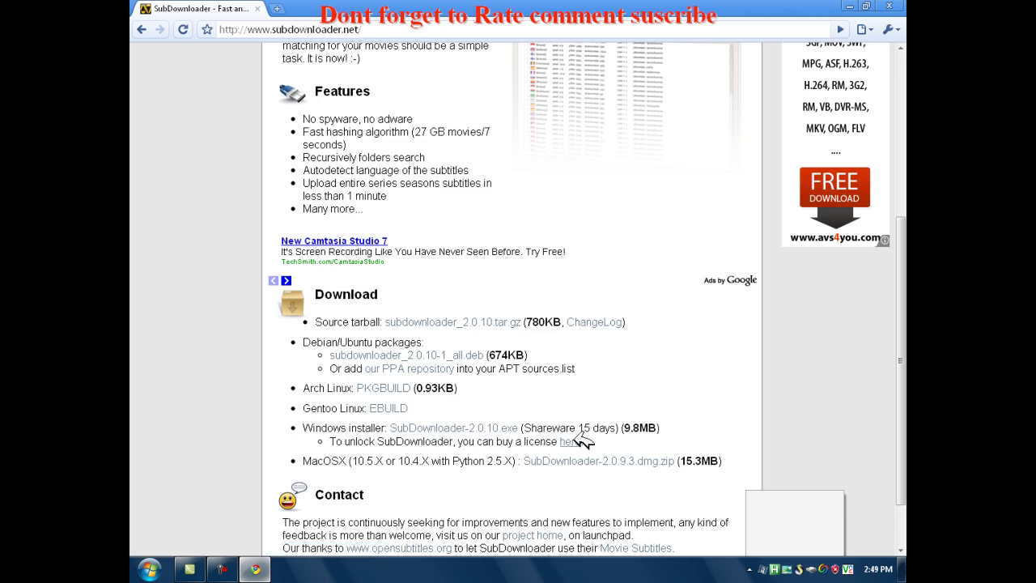
pyautogui.moveTo(904, 405); pyautogui.dragTo(904, 129)
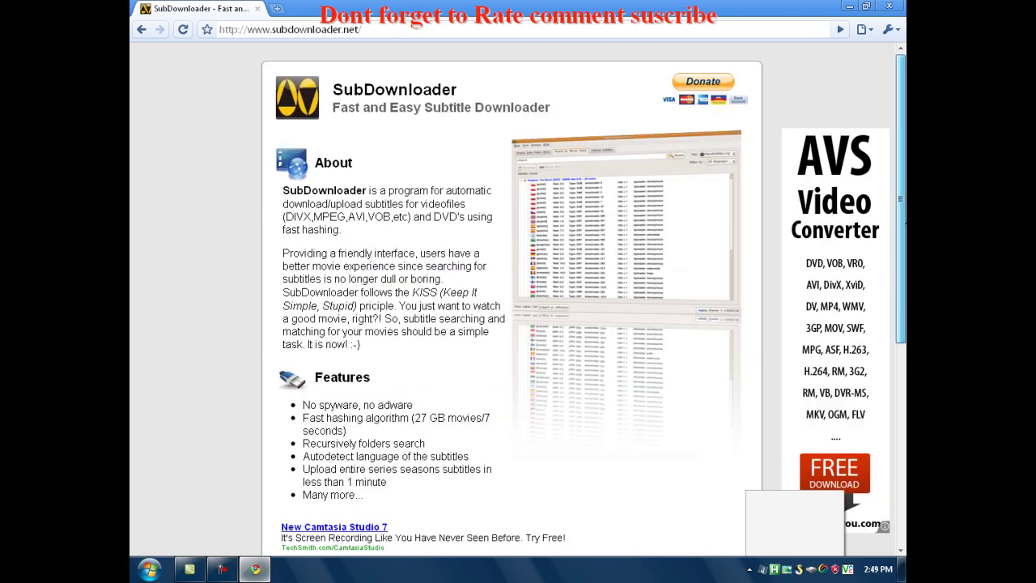
pyautogui.scroll(-3, 904, 219)
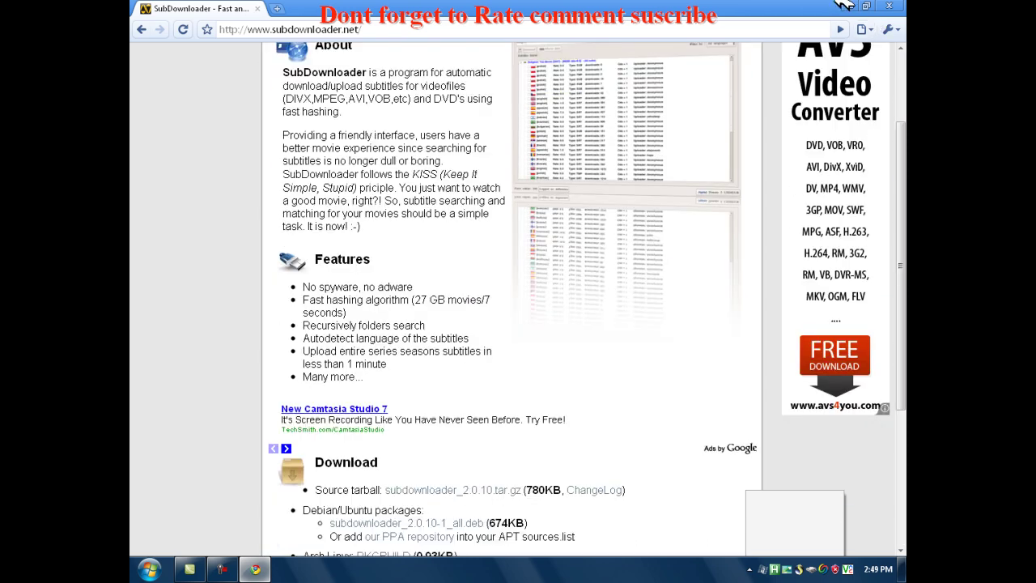
# - Restore the browser from the taskbar and clear the subdownloader.net address from the address bar
pyautogui.click(856, 6)
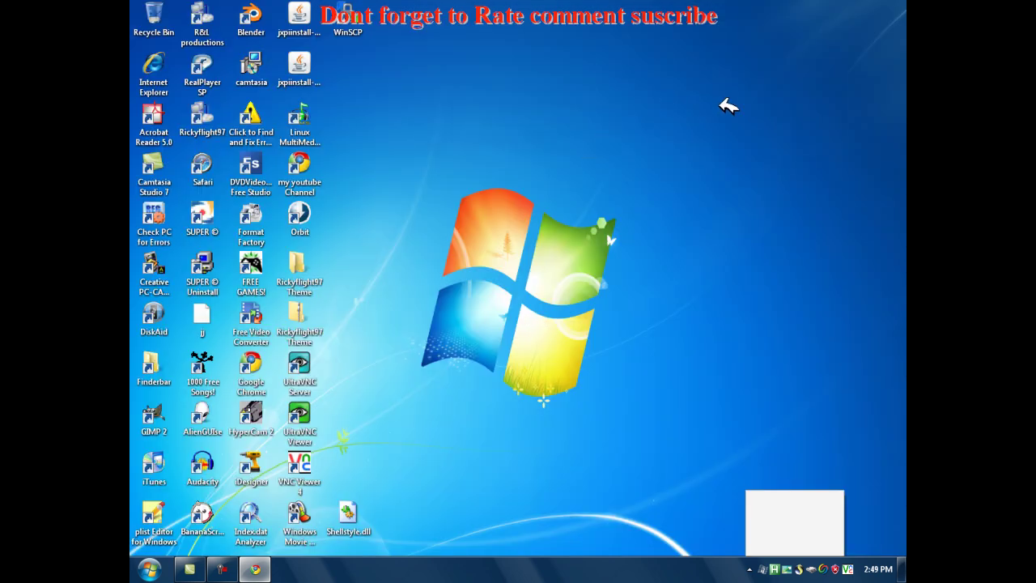
pyautogui.moveTo(904, 1); pyautogui.dragTo(700, 304)
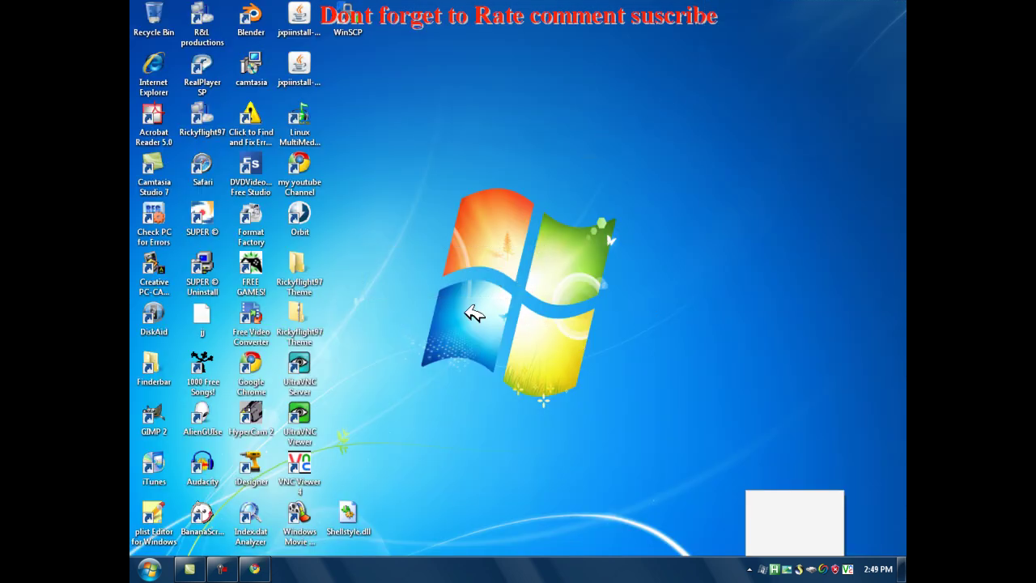
pyautogui.click(254, 570)
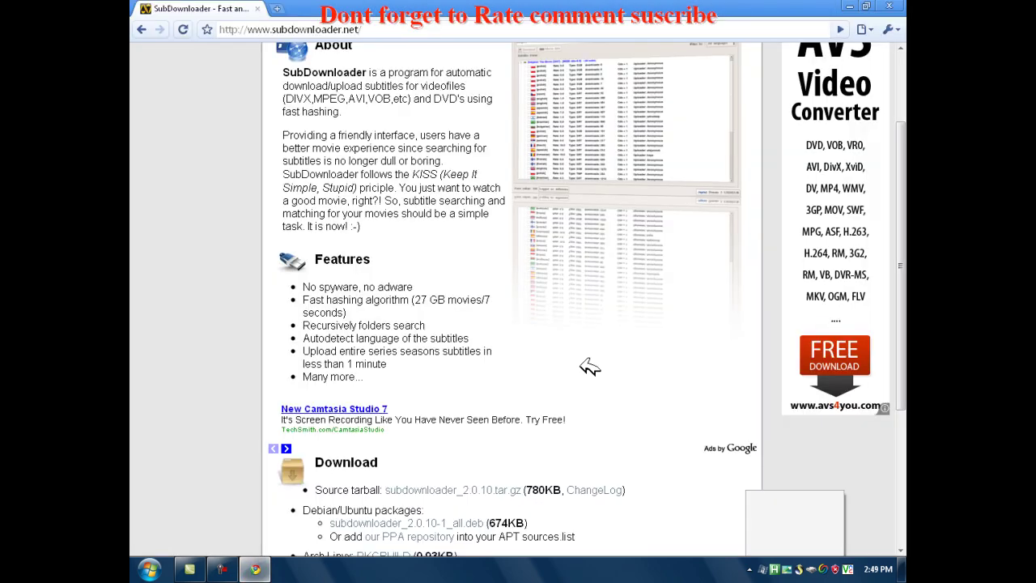
pyautogui.moveTo(362, 30); pyautogui.dragTo(219, 30)
pyautogui.press('BackSpace')
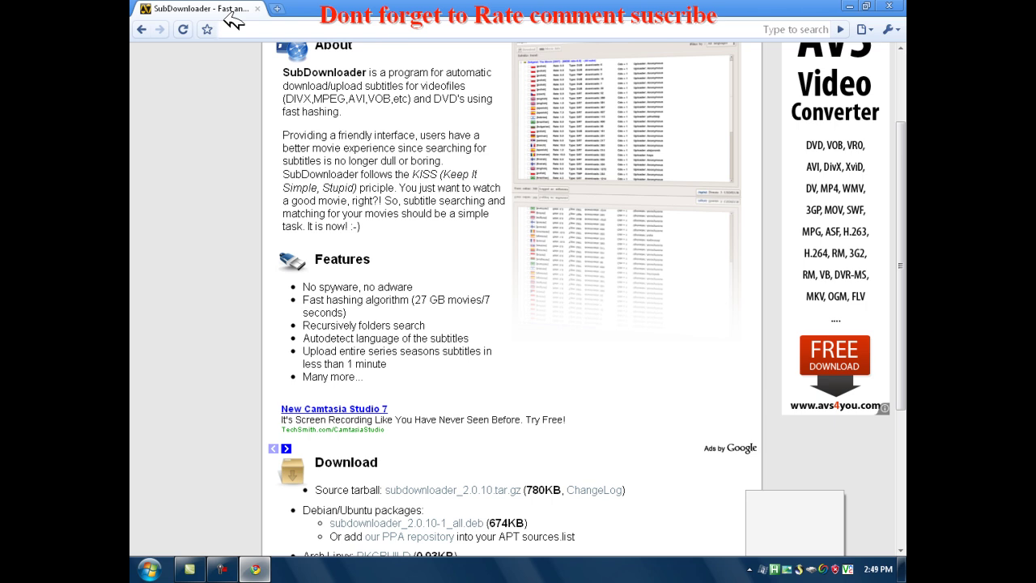
# - Search 'virtual dub' and start the 32-bit VirtualDub 1.9.9 zip download from SourceForge
pyautogui.write('virtual ')
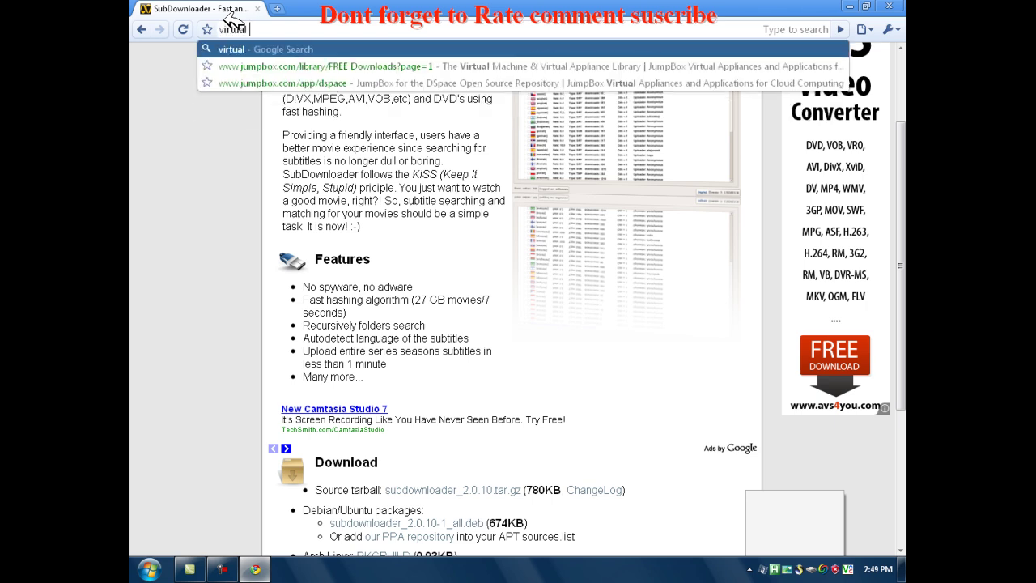
pyautogui.write('dub')
pyautogui.press('Return')
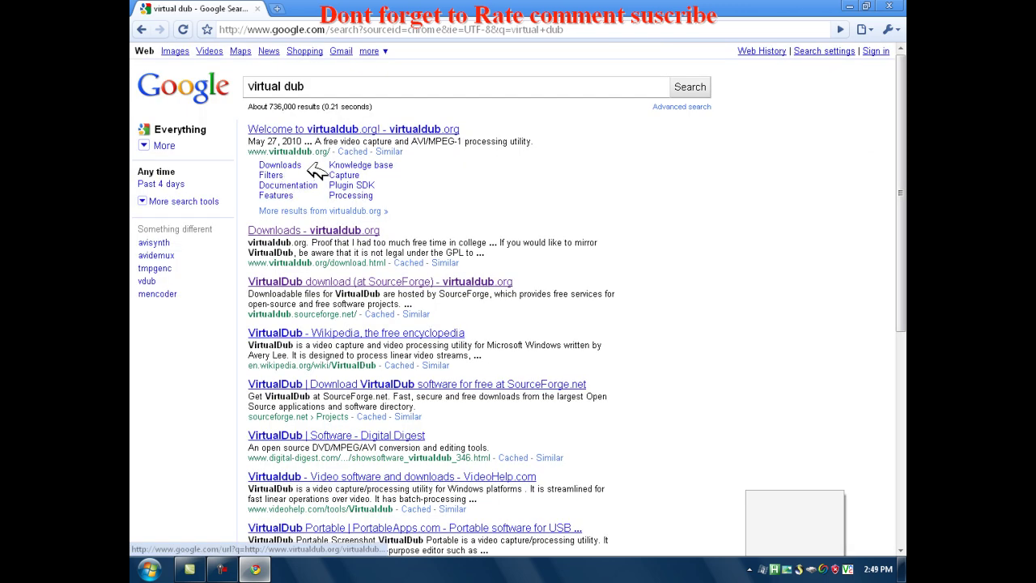
pyautogui.click(289, 165)
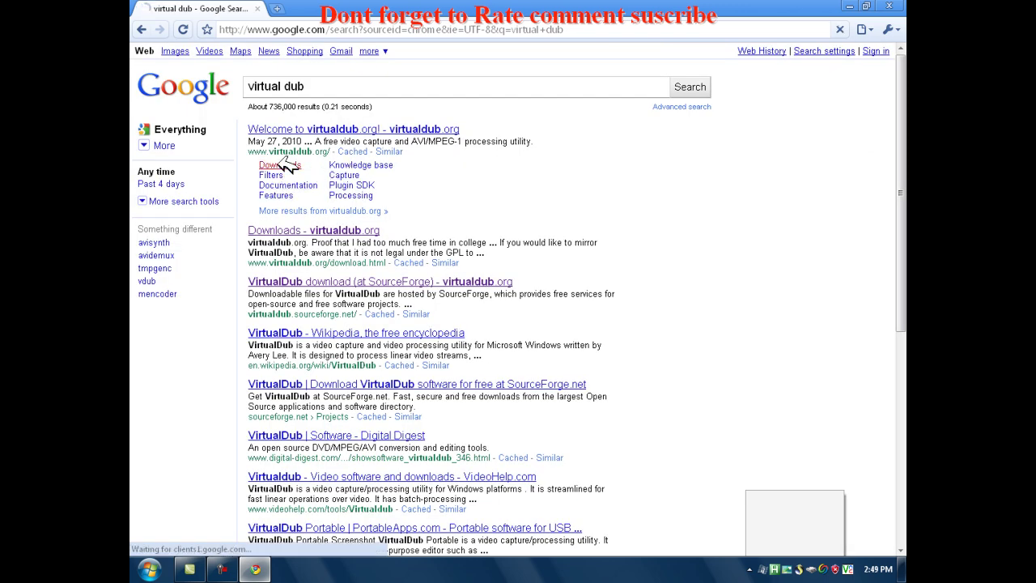
pyautogui.click(331, 214)
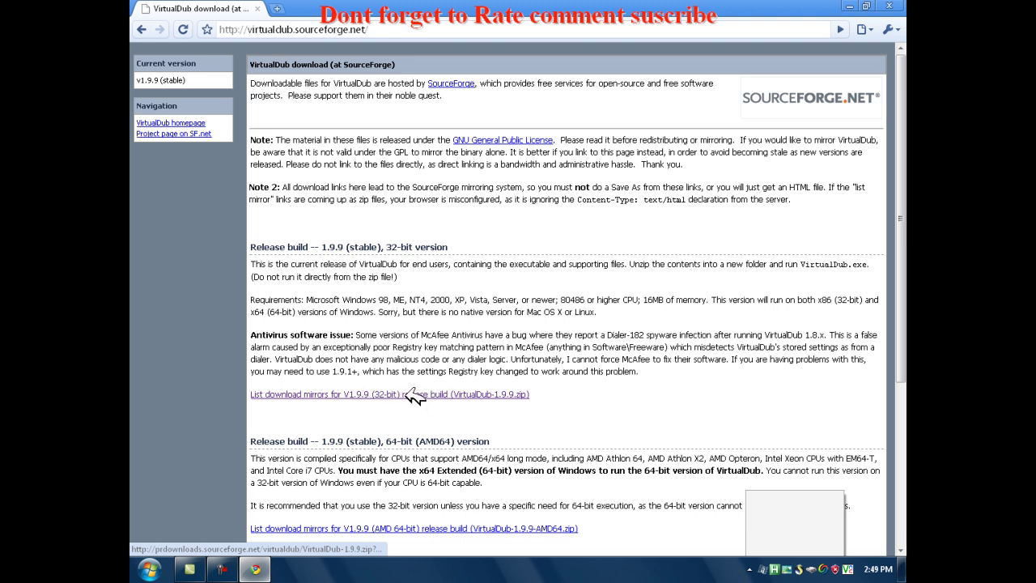
pyautogui.click(414, 395)
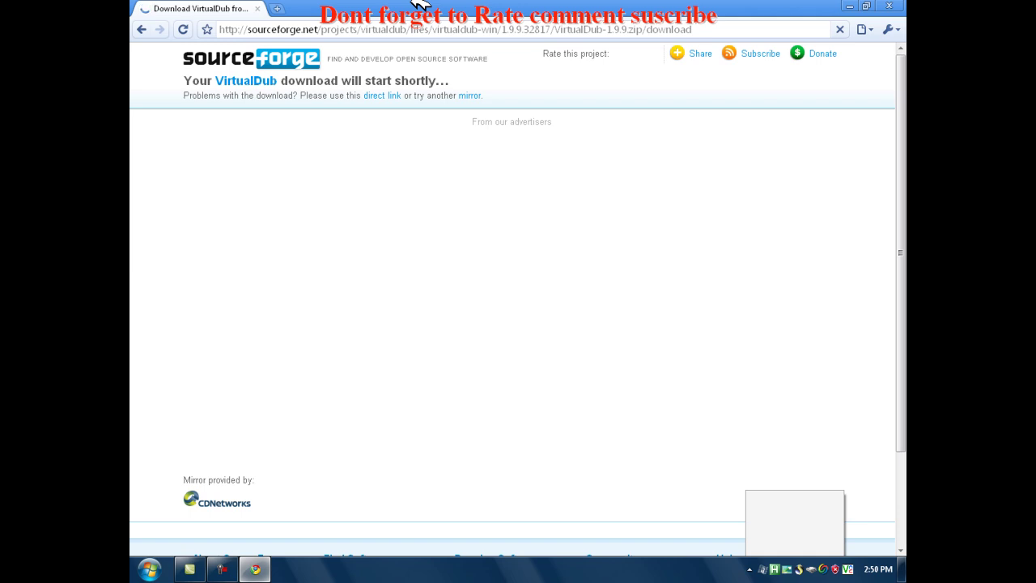
# - Return to the 'virtual dub' results and download subtitler-2_4.zip from the VirtualDub Filters page
pyautogui.click(144, 29)
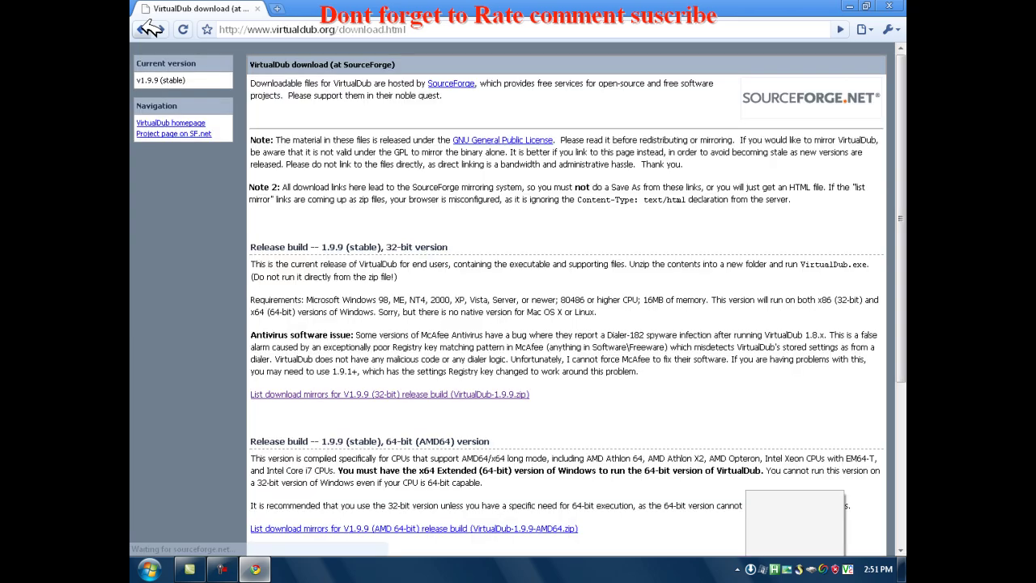
pyautogui.click(150, 28)
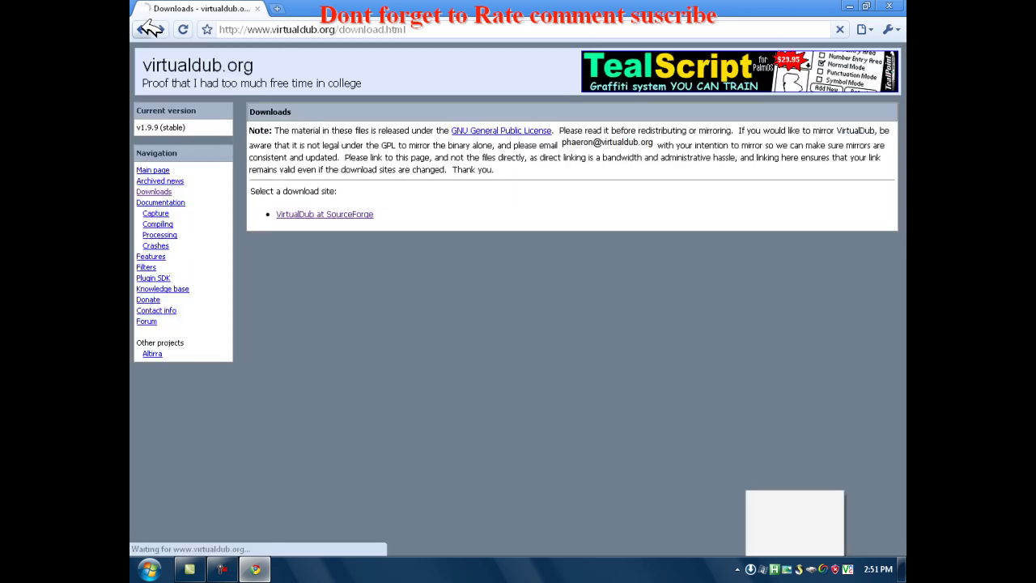
pyautogui.click(150, 29)
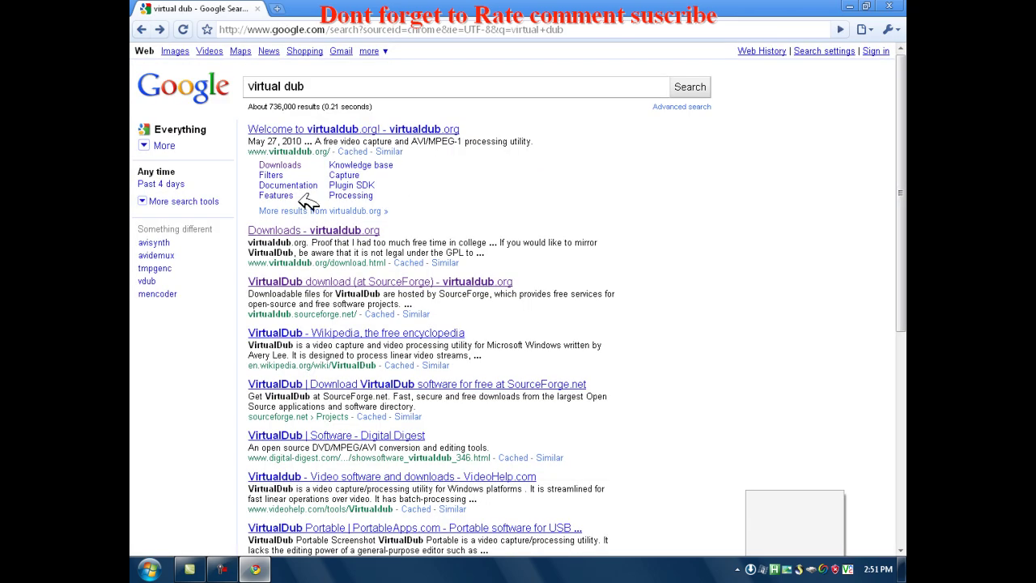
pyautogui.click(273, 173)
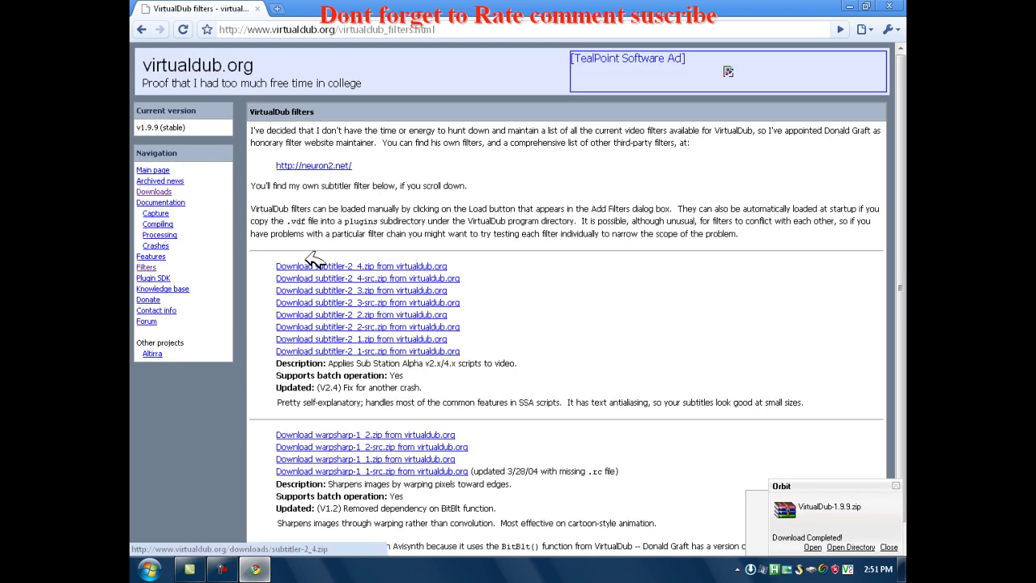
pyautogui.click(415, 267)
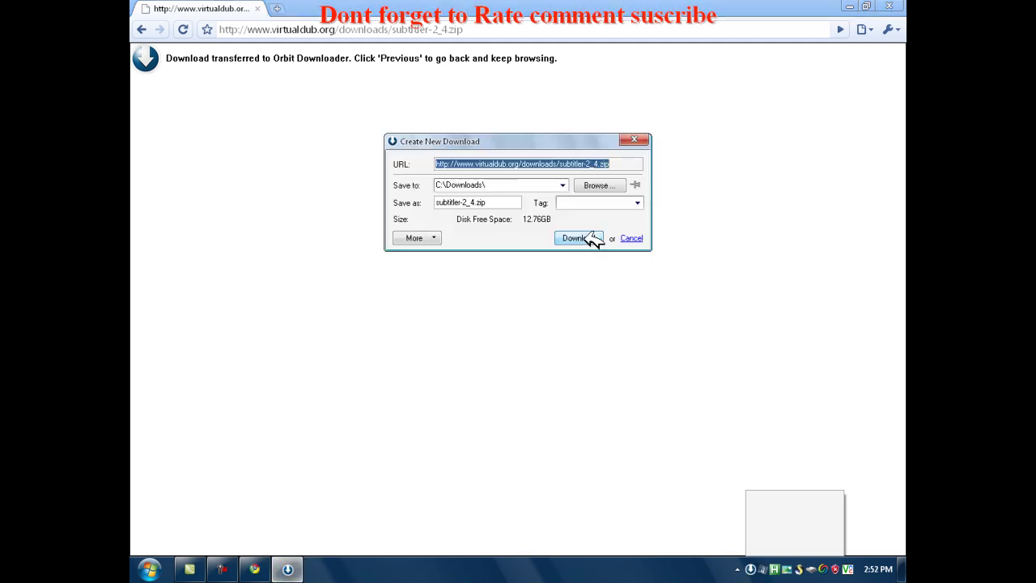
# - Save subtitler-2_4.zip to C:\Downloads, dismiss the Download Completed notice, and close Chrome
pyautogui.click(589, 236)
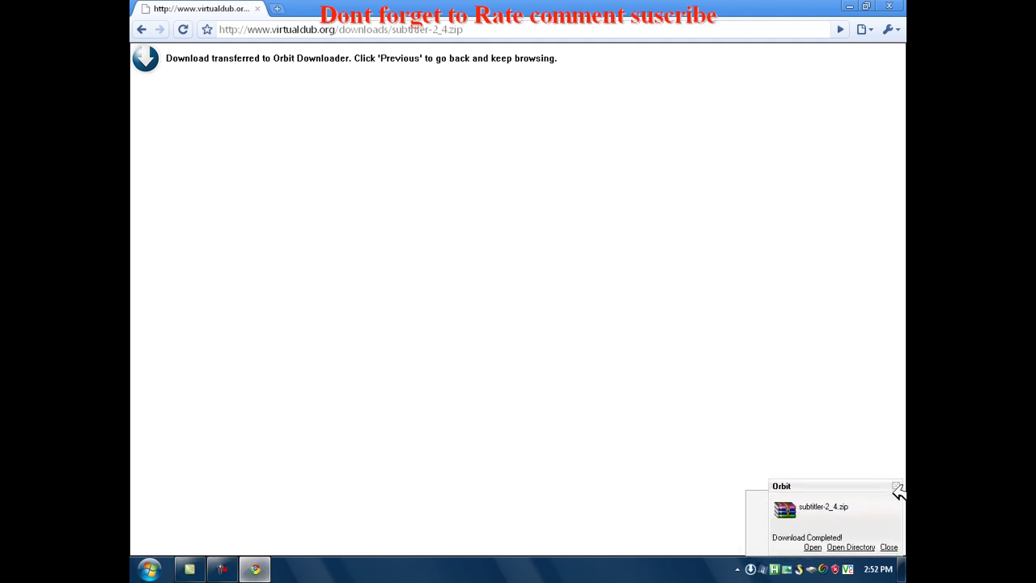
pyautogui.click(899, 485)
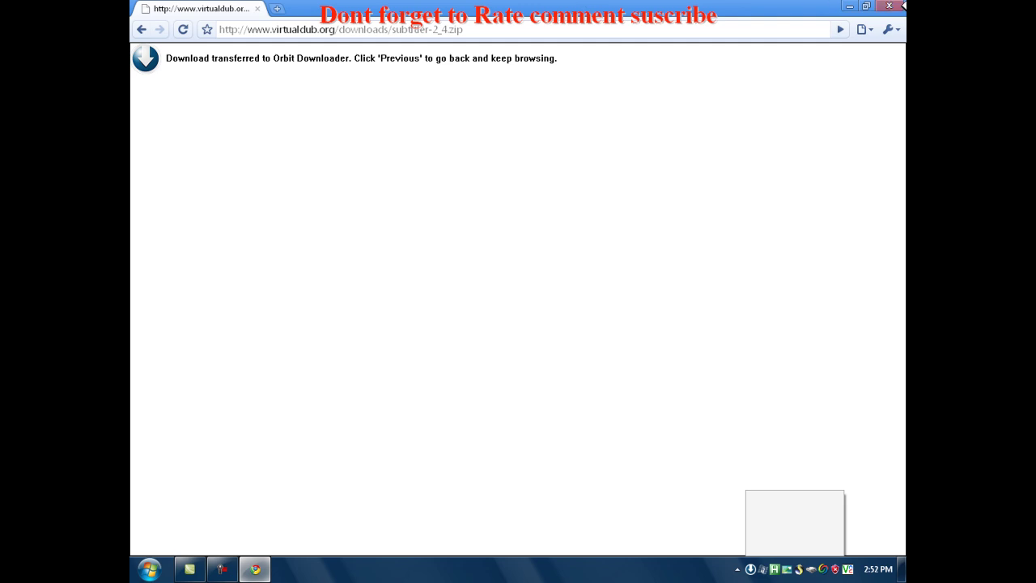
pyautogui.click(889, 7)
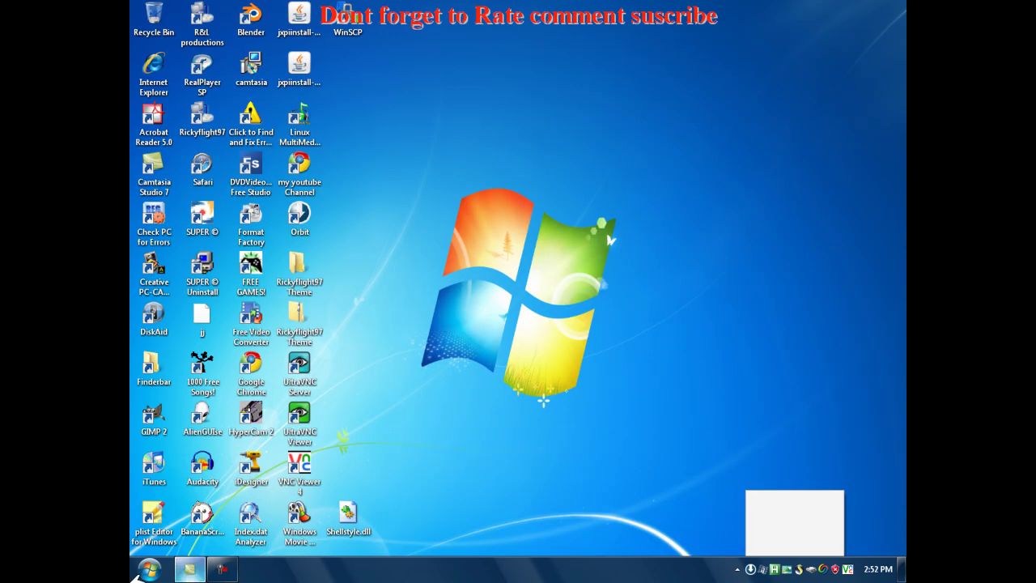
# - Open My Computer, then bring up Extract To for VirtualDub-1.9.9.zip in WinRAR
pyautogui.click(151, 568)
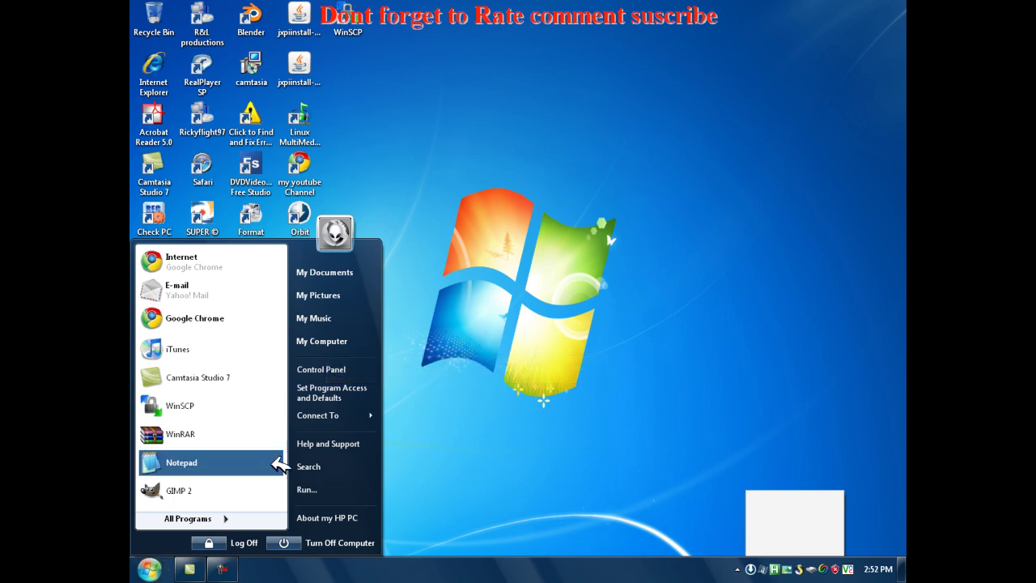
pyautogui.click(334, 341)
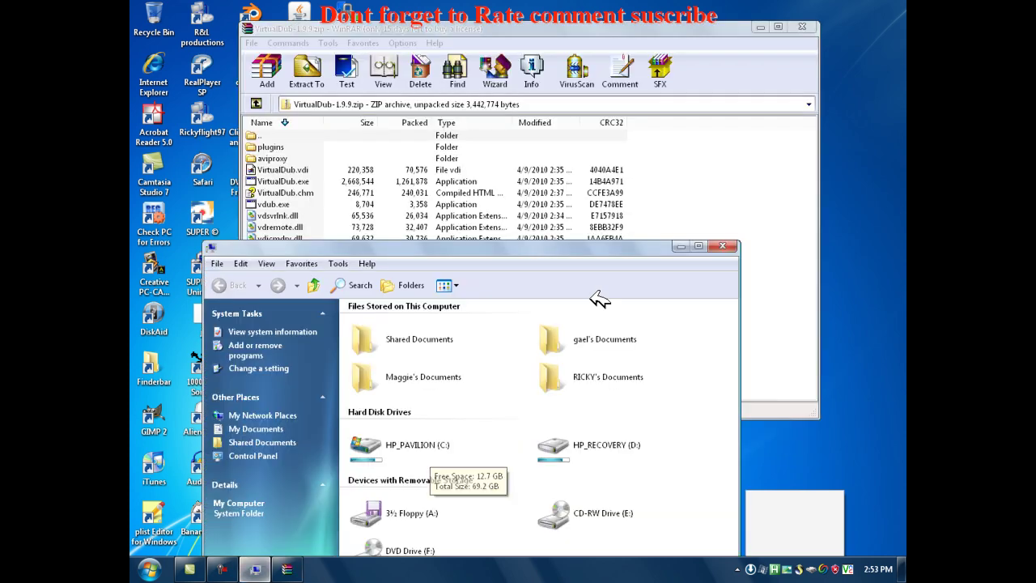
pyautogui.click(684, 247)
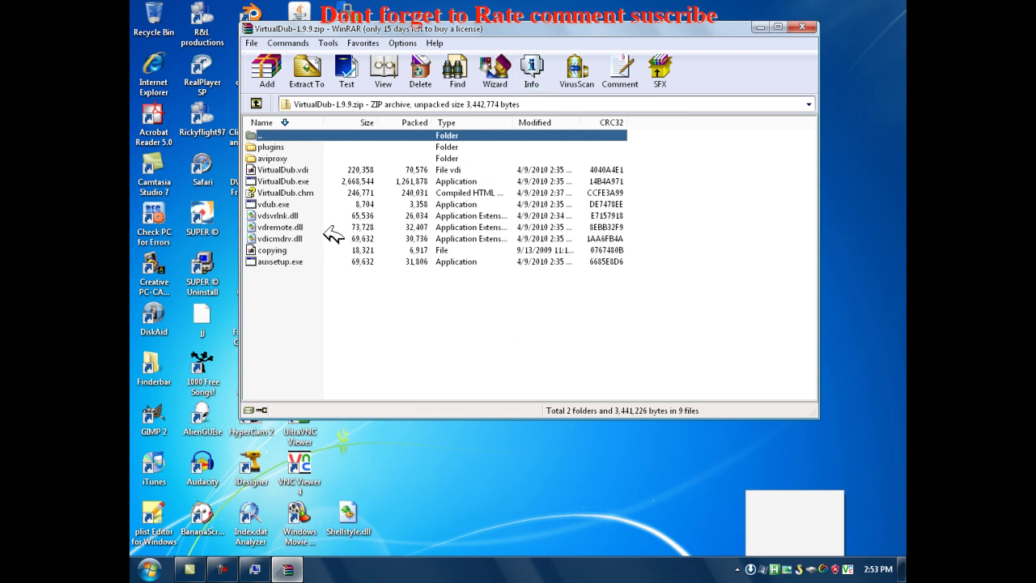
pyautogui.click(312, 76)
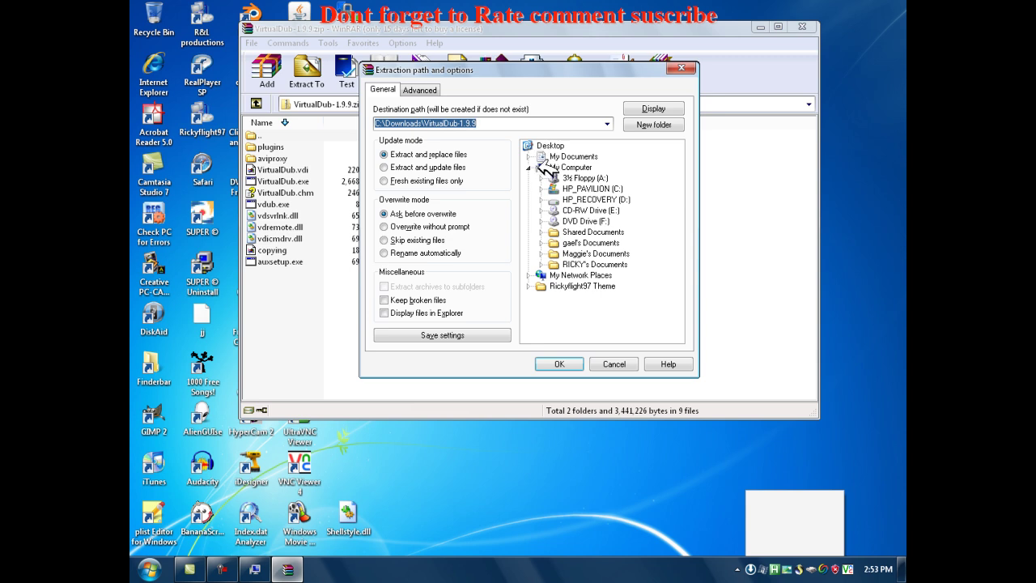
# - Create a folder named VirtualDub under C:\Program Files and extract the archive into it
pyautogui.click(565, 195)
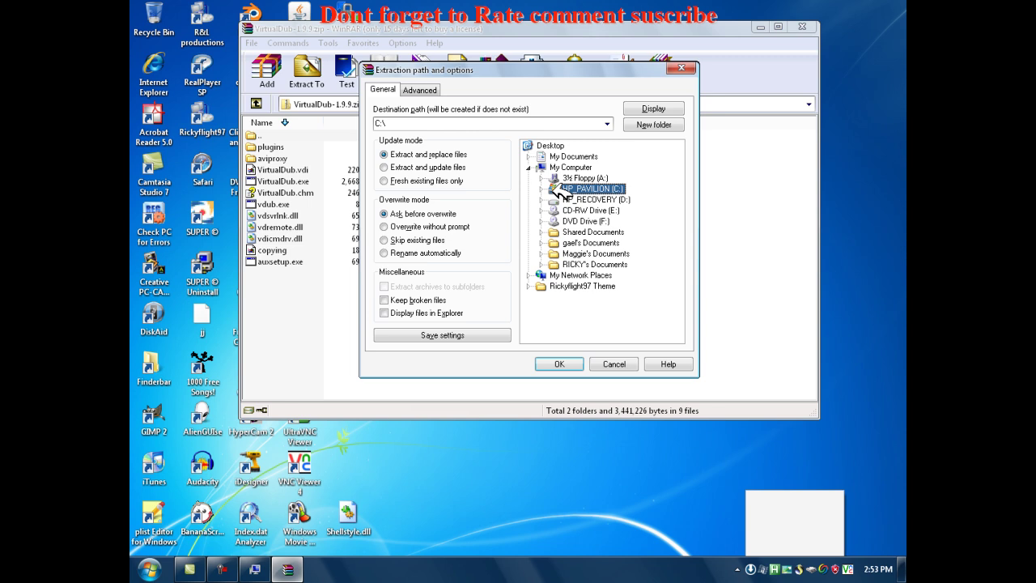
pyautogui.doubleClick(565, 194)
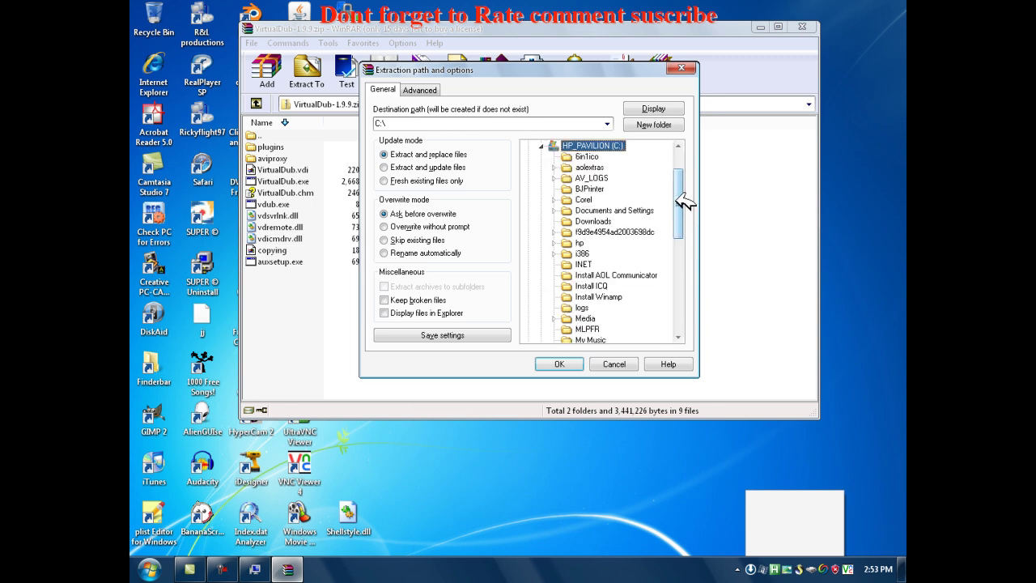
pyautogui.moveTo(685, 204); pyautogui.dragTo(685, 239)
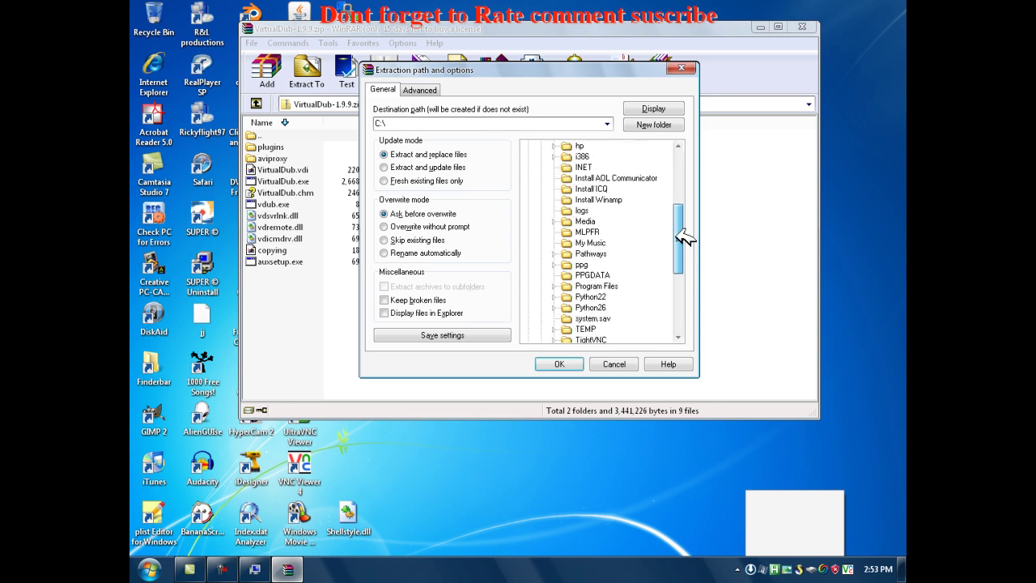
pyautogui.doubleClick(560, 287)
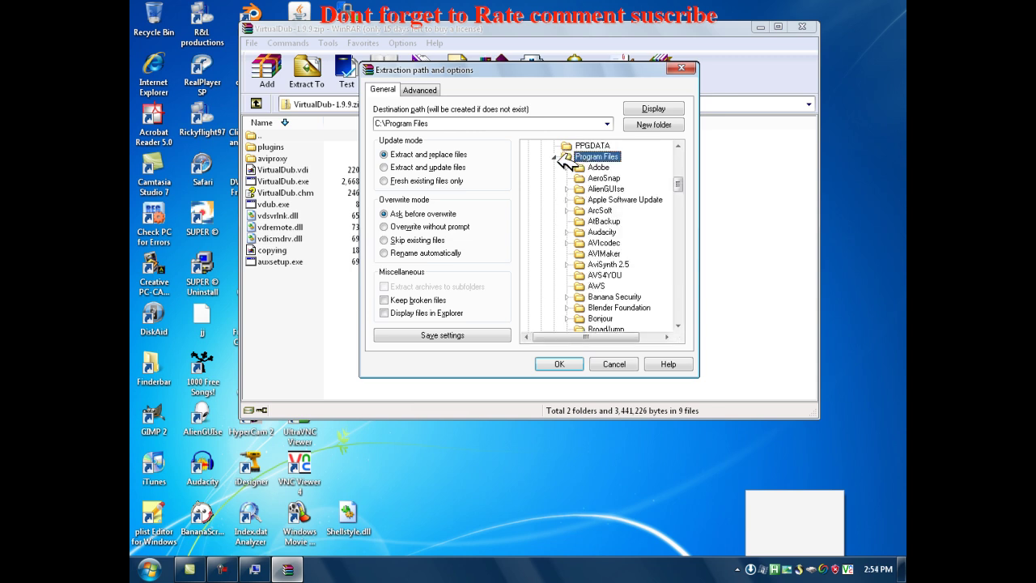
pyautogui.click(660, 125)
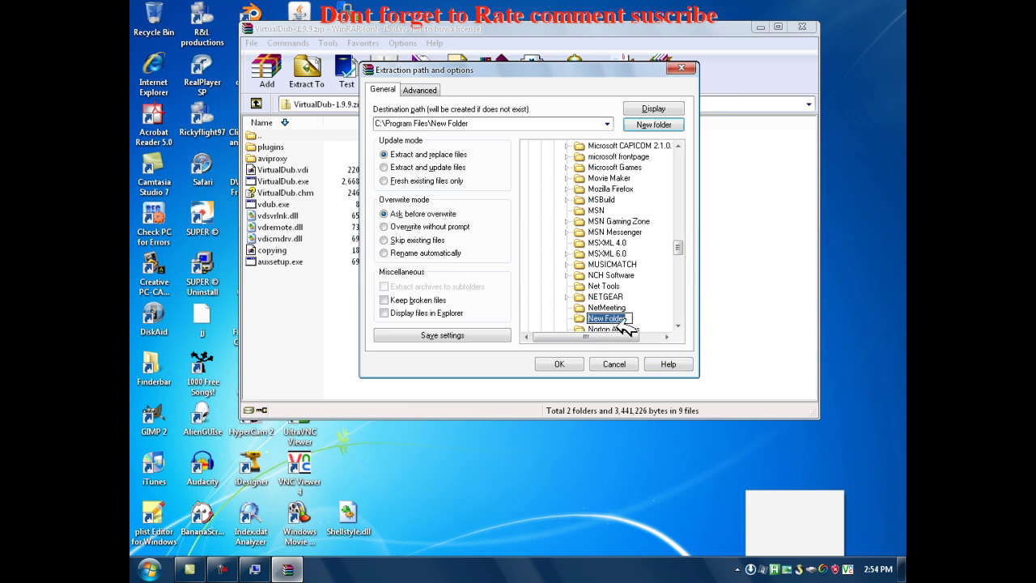
pyautogui.press('BackSpace')
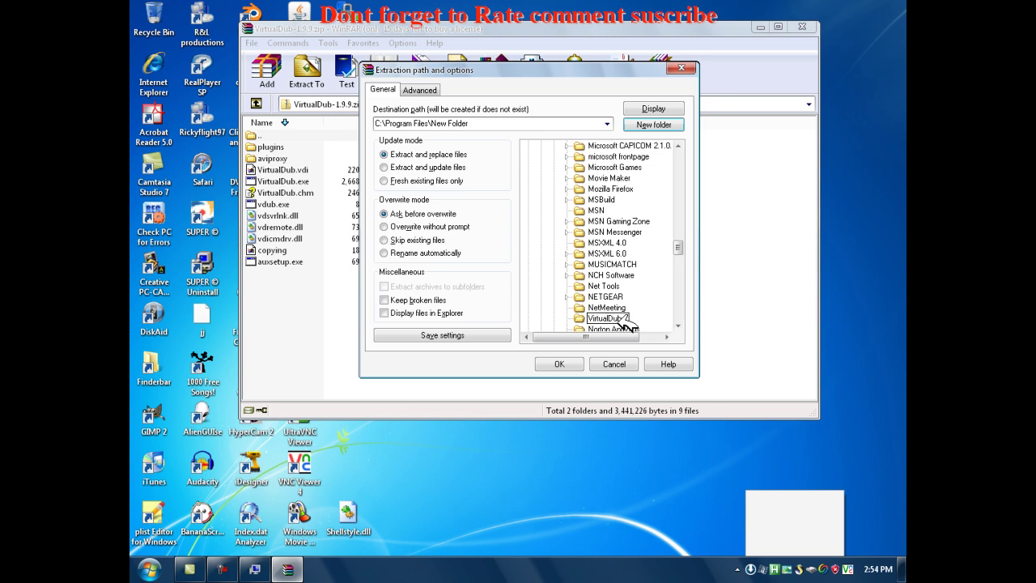
pyautogui.press('Return')
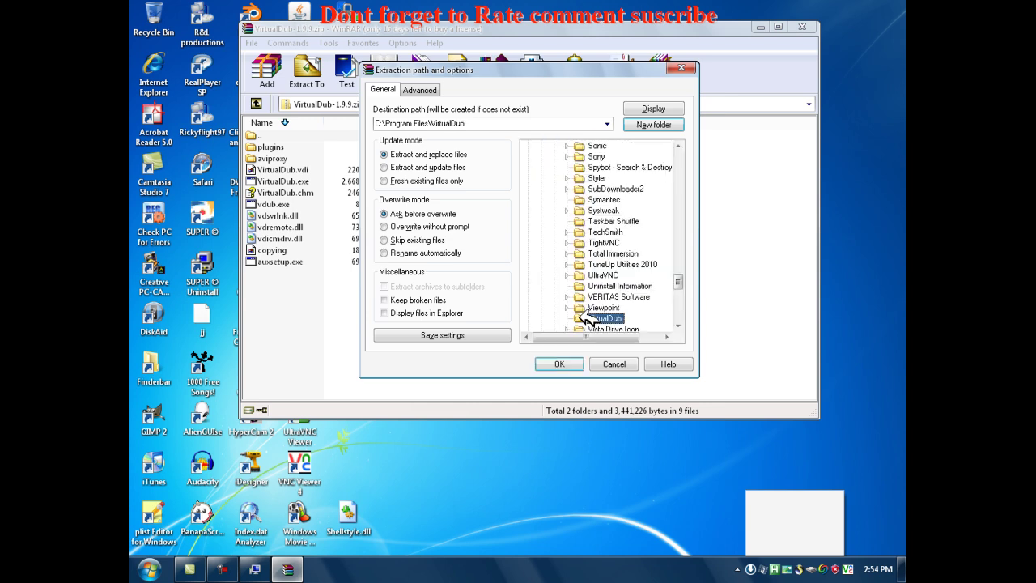
pyautogui.click(567, 364)
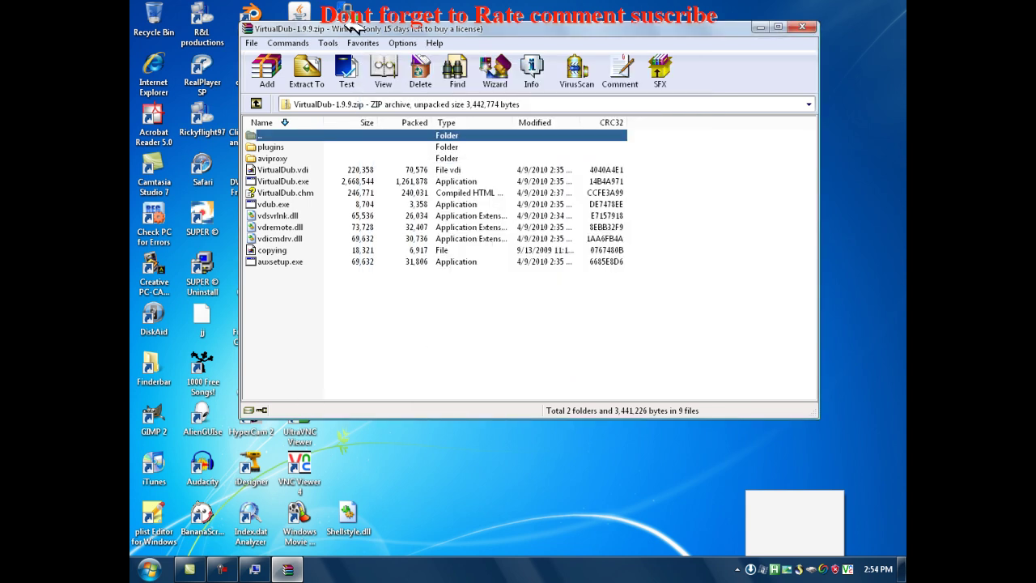
# - Browse C: to Program Files in My Computer to check the extracted VirtualDub files
pyautogui.click(256, 568)
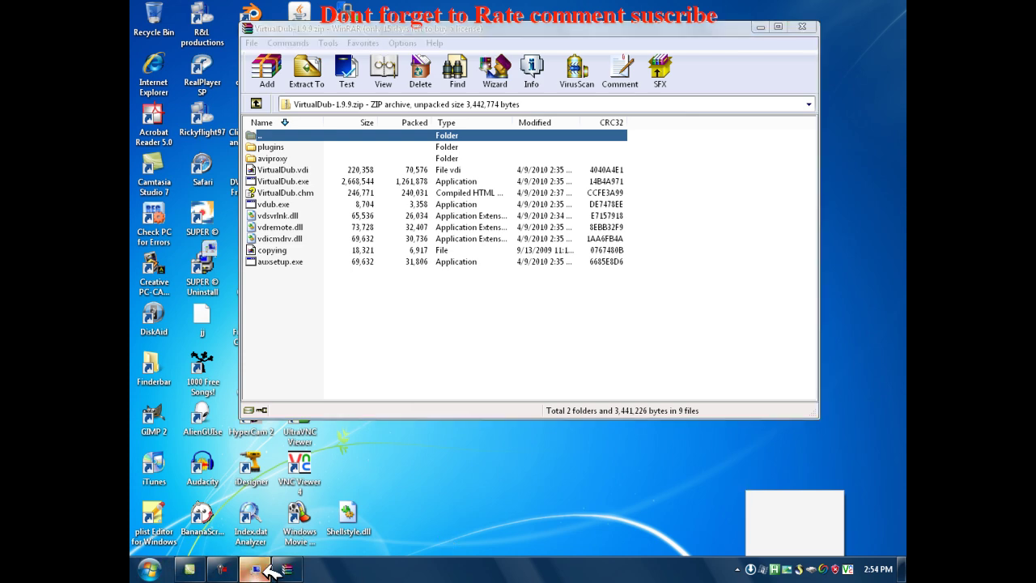
pyautogui.moveTo(474, 254); pyautogui.dragTo(486, 103)
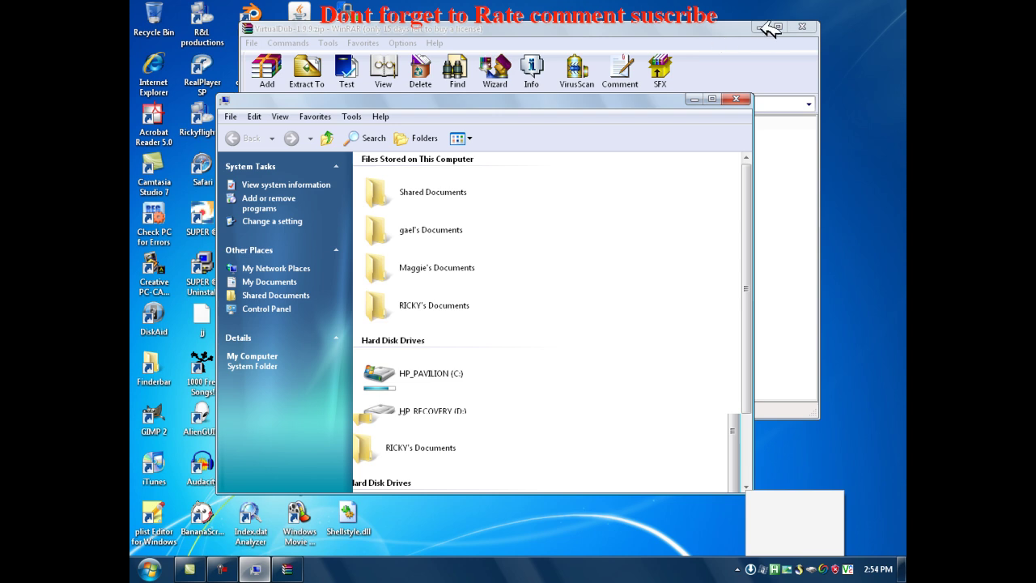
pyautogui.click(394, 373)
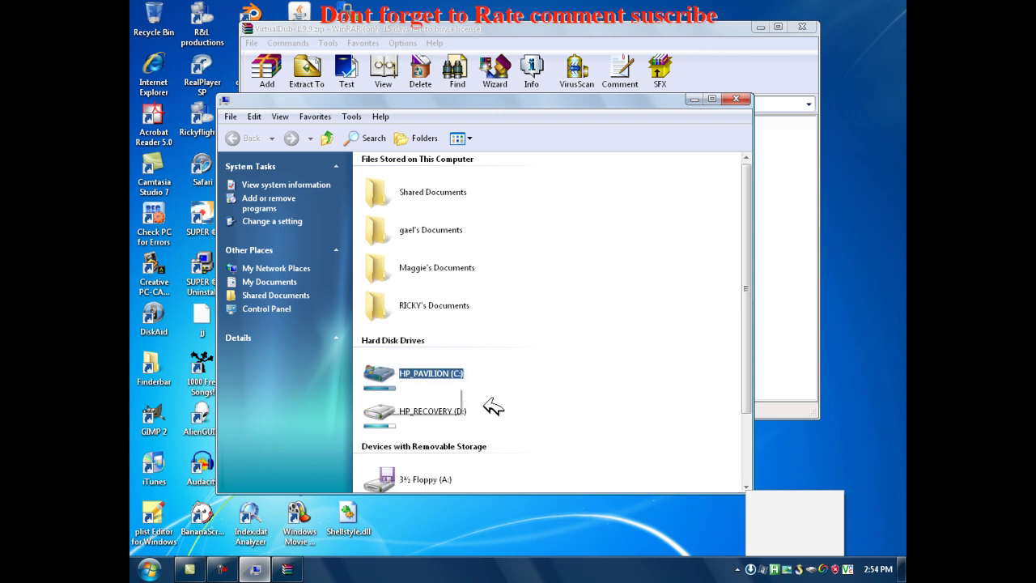
pyautogui.moveTo(748, 230); pyautogui.dragTo(747, 301)
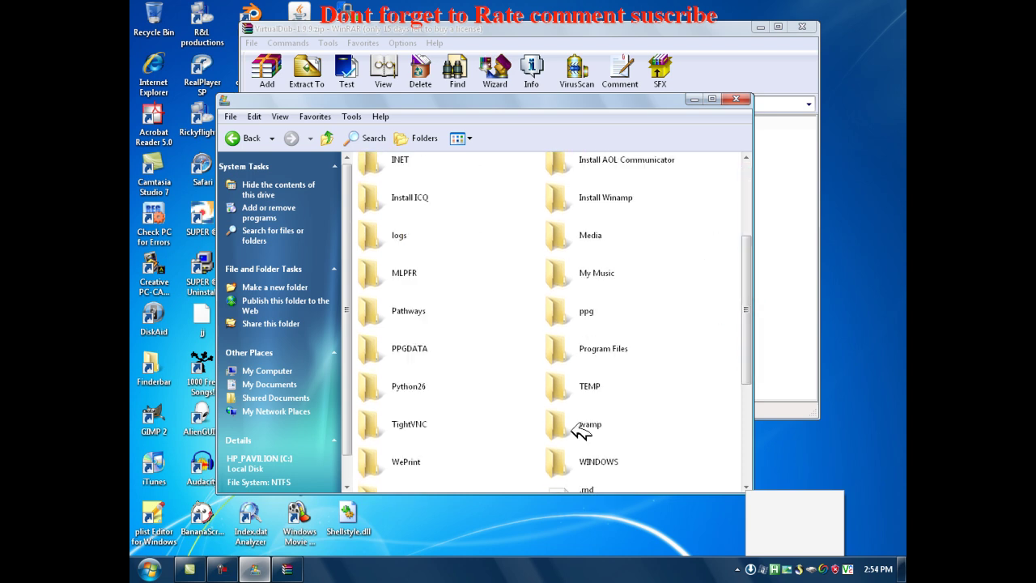
pyautogui.doubleClick(570, 348)
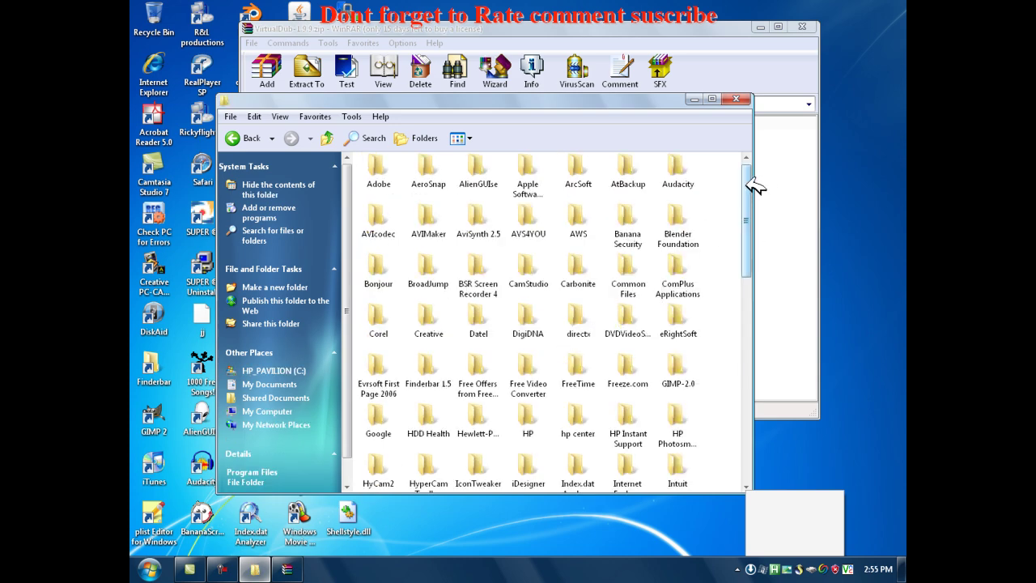
pyautogui.moveTo(755, 185); pyautogui.dragTo(752, 407)
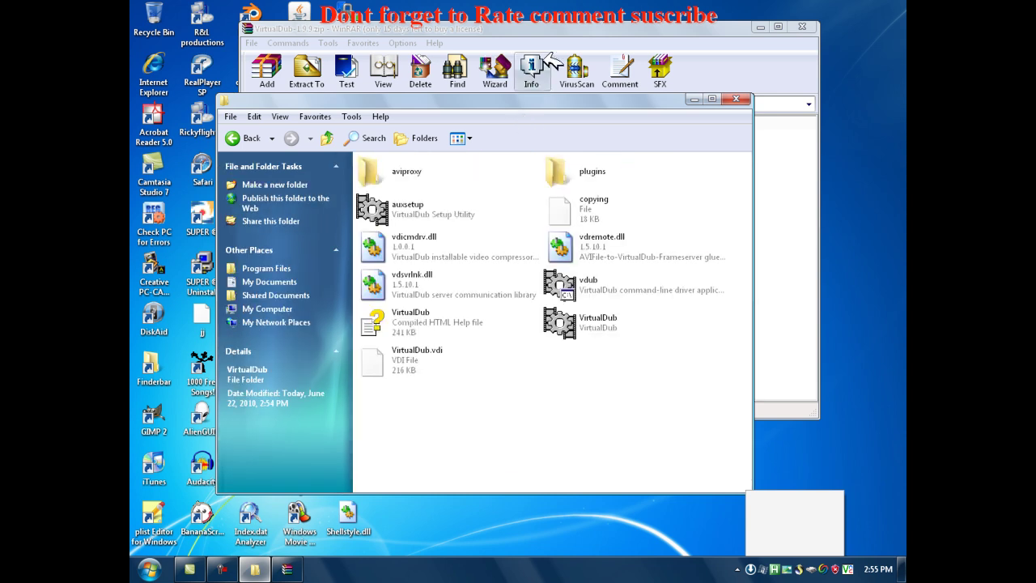
# - Navigate to the Downloads folder and open subtitler-2_4.zip in WinRAR
pyautogui.click(235, 139)
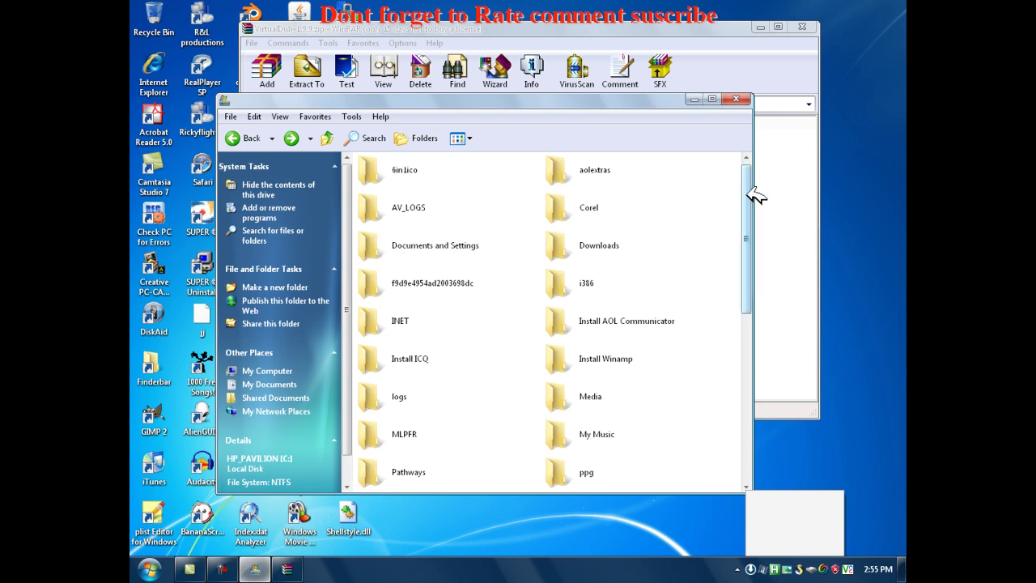
pyautogui.moveTo(750, 194); pyautogui.dragTo(764, 176)
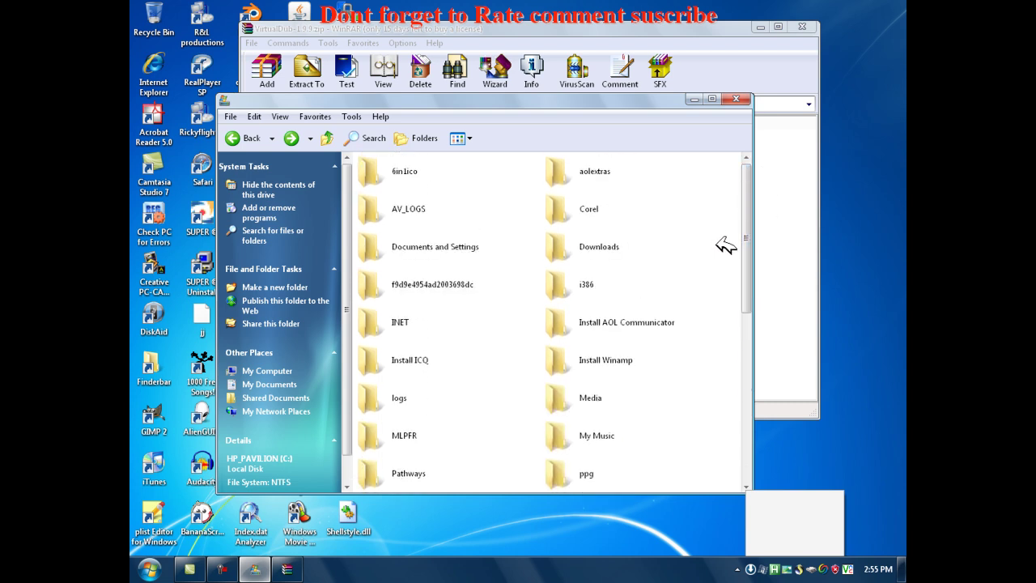
pyautogui.press('d')
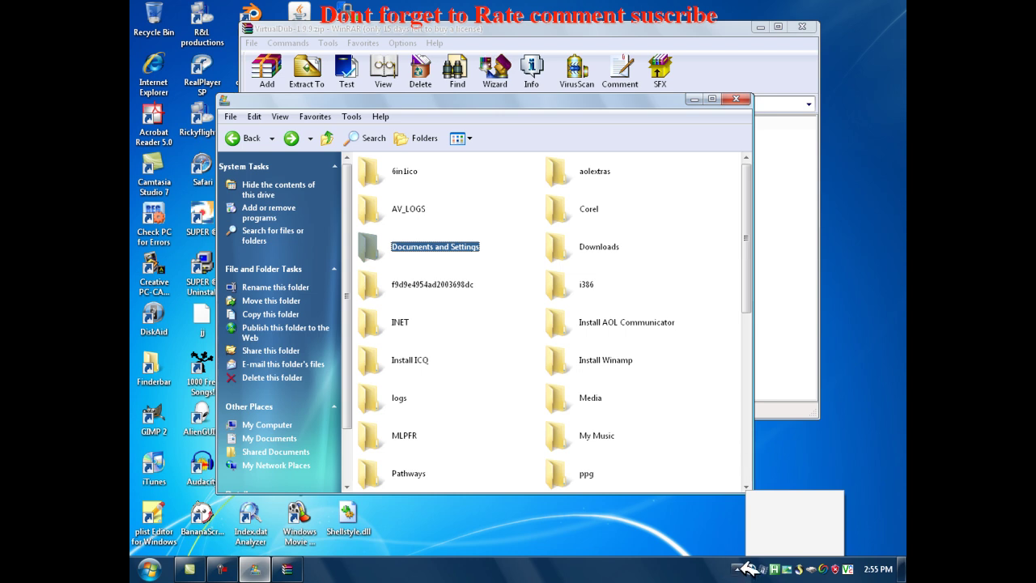
pyautogui.press('Return')
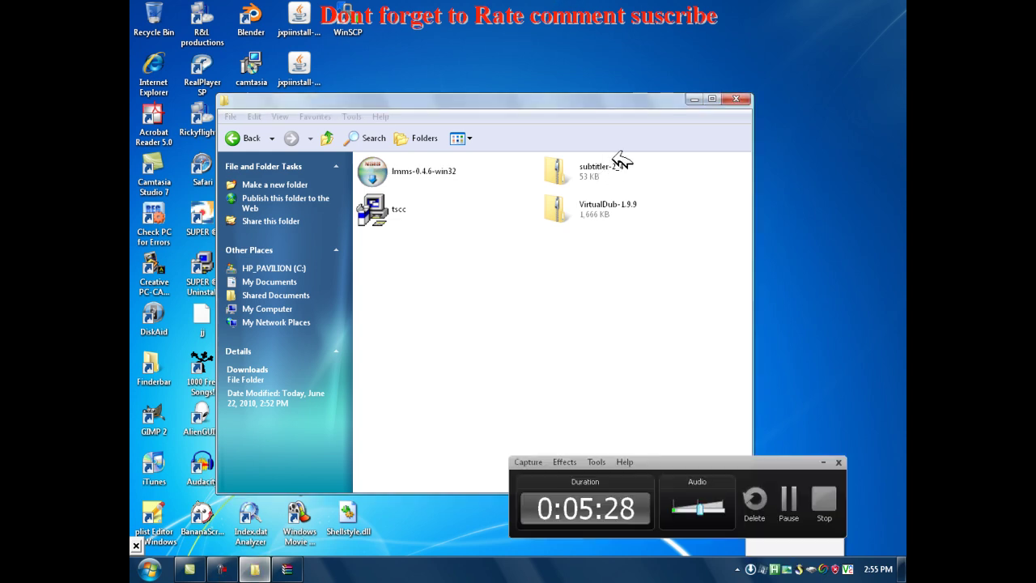
pyautogui.click(832, 462)
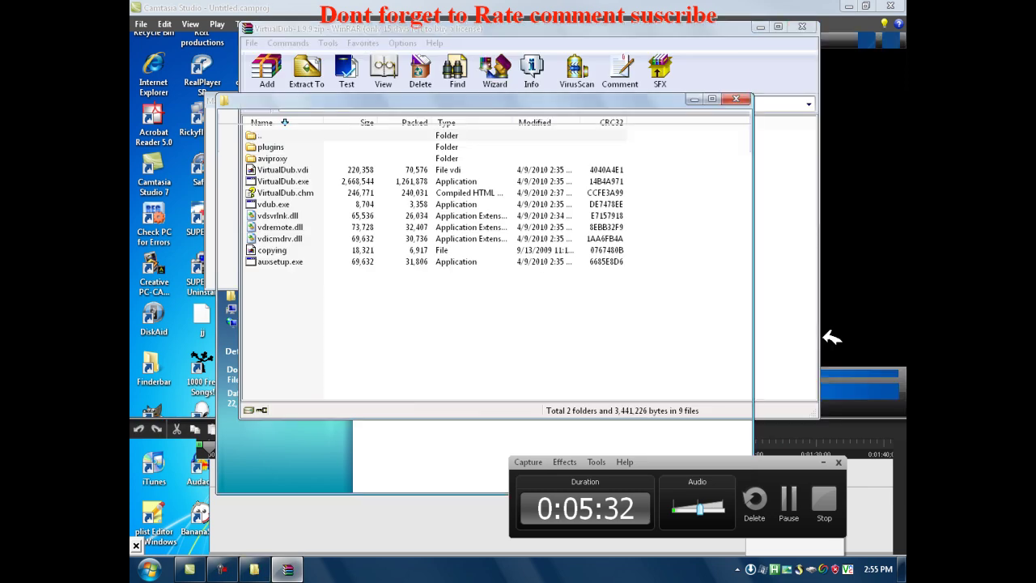
pyautogui.click(860, 6)
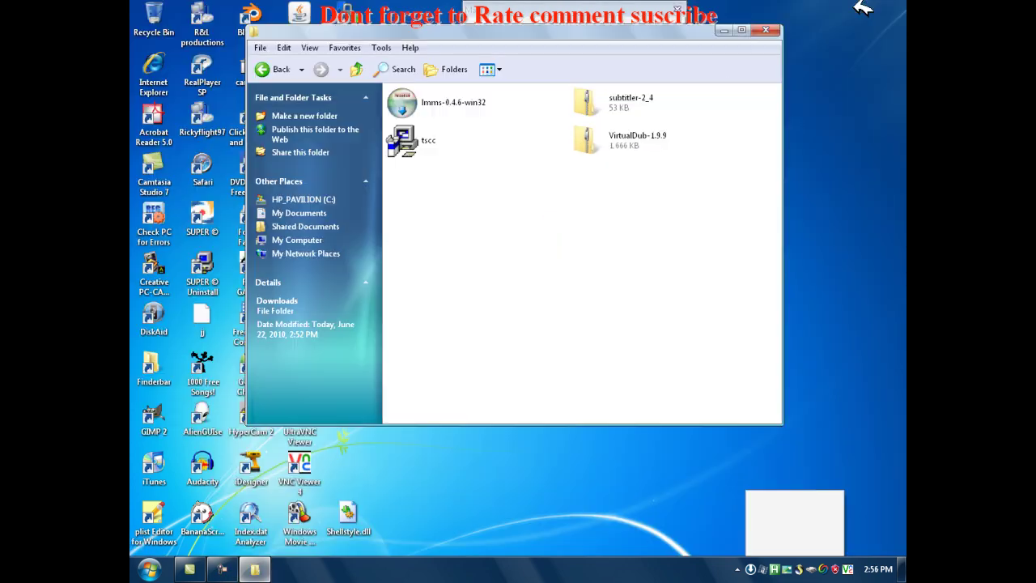
pyautogui.click(590, 95)
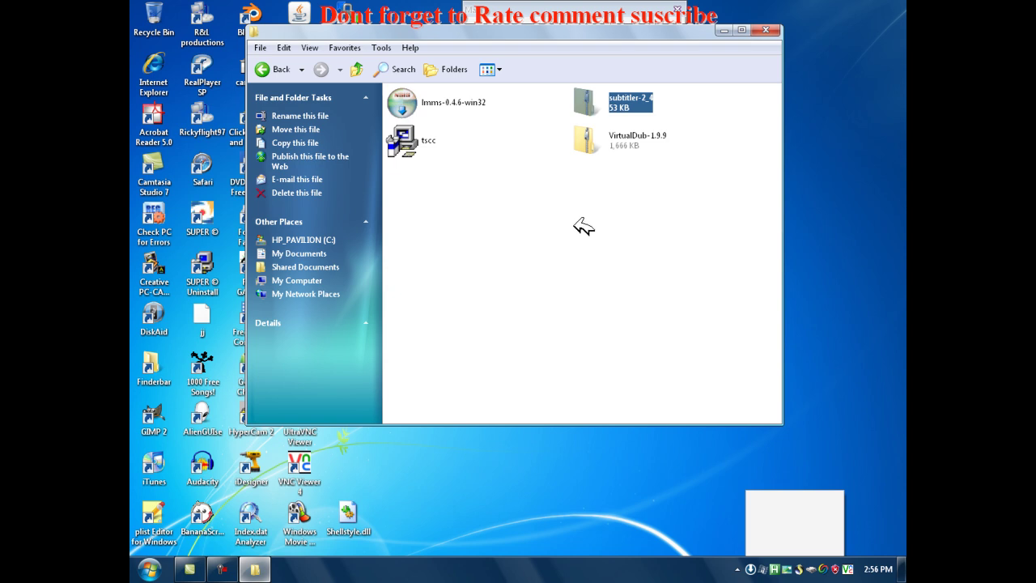
pyautogui.press('Return')
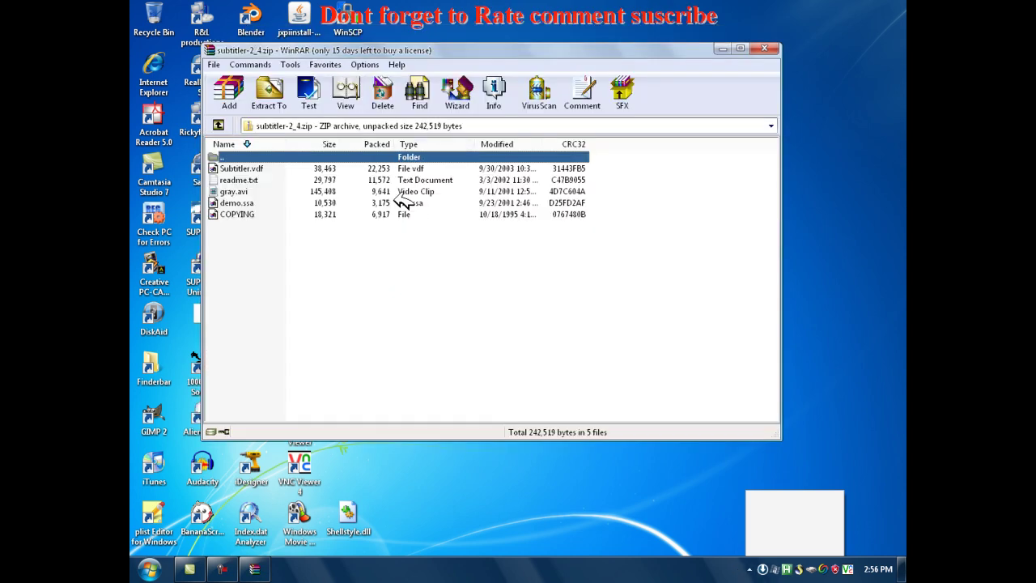
# - Extract subtitler-2_4.zip into C:\Program Files\VirtualDub\plugins, choosing Yes to All for replacements
pyautogui.click(272, 93)
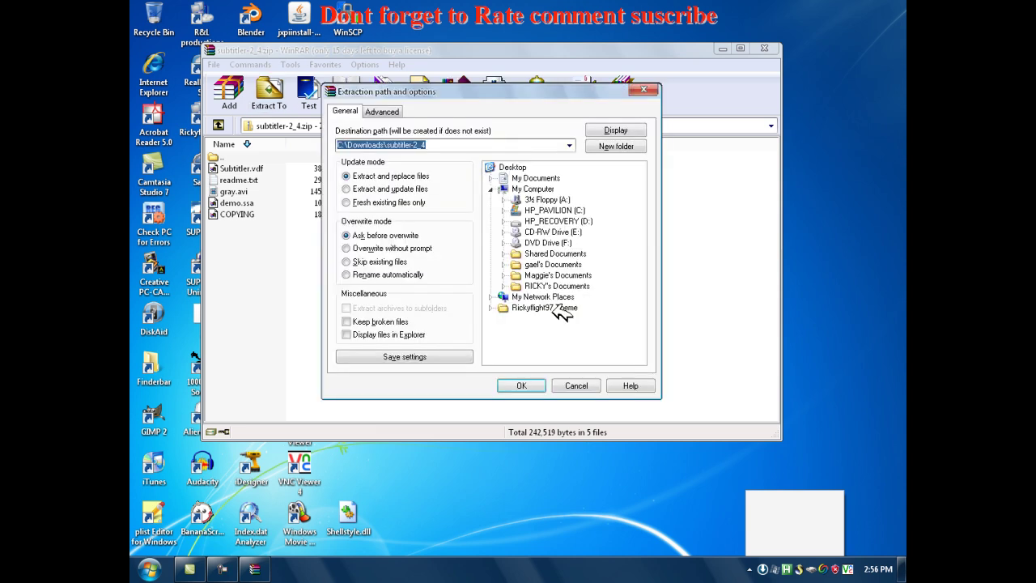
pyautogui.click(510, 210)
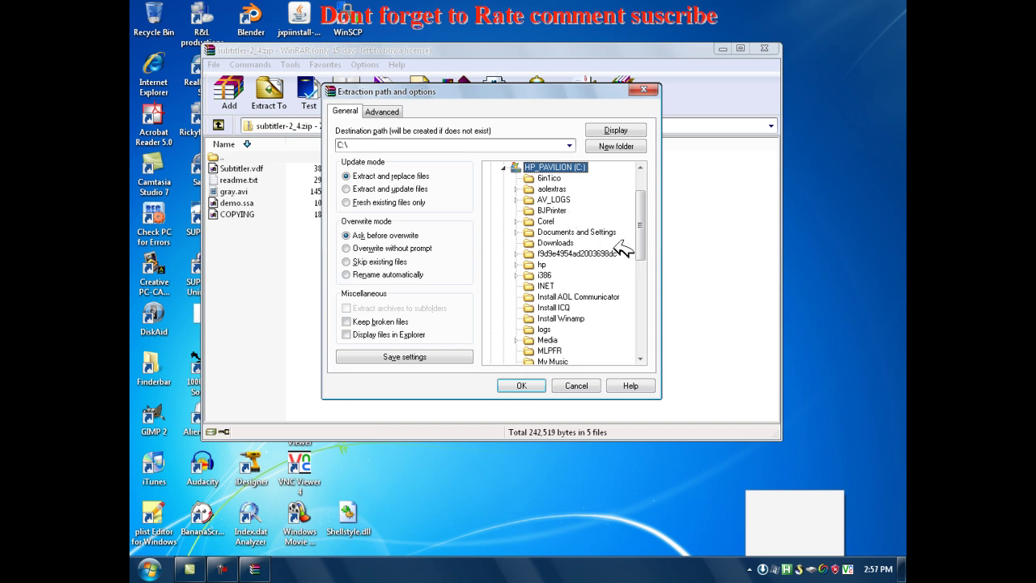
pyautogui.moveTo(645, 211); pyautogui.dragTo(646, 251)
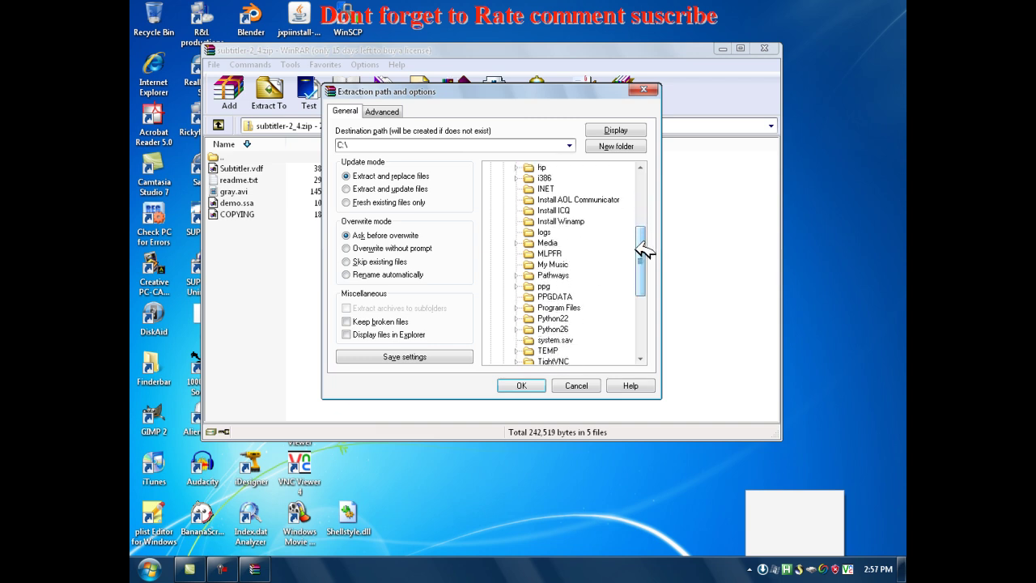
pyautogui.click(516, 308)
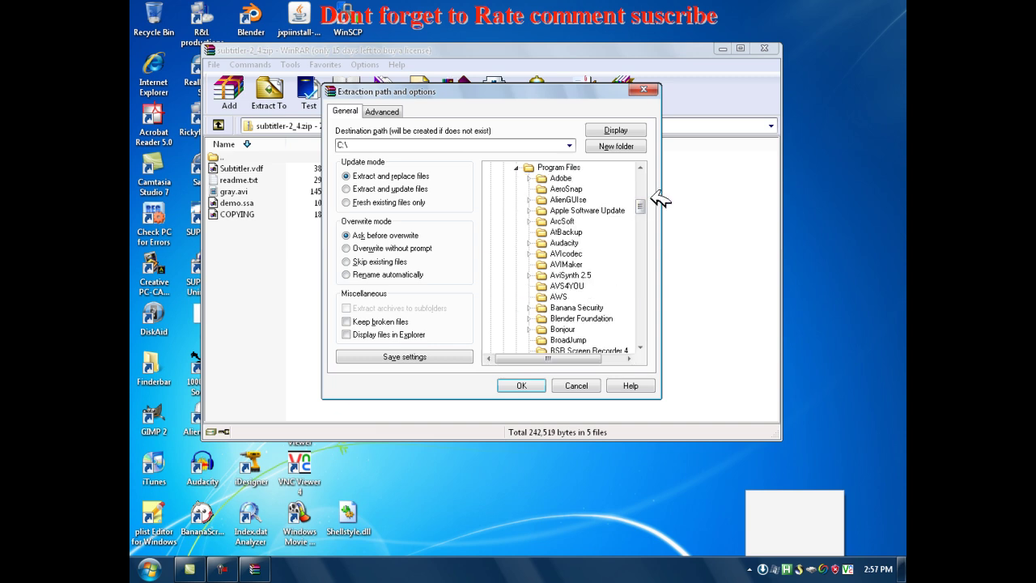
pyautogui.moveTo(642, 200); pyautogui.dragTo(647, 295)
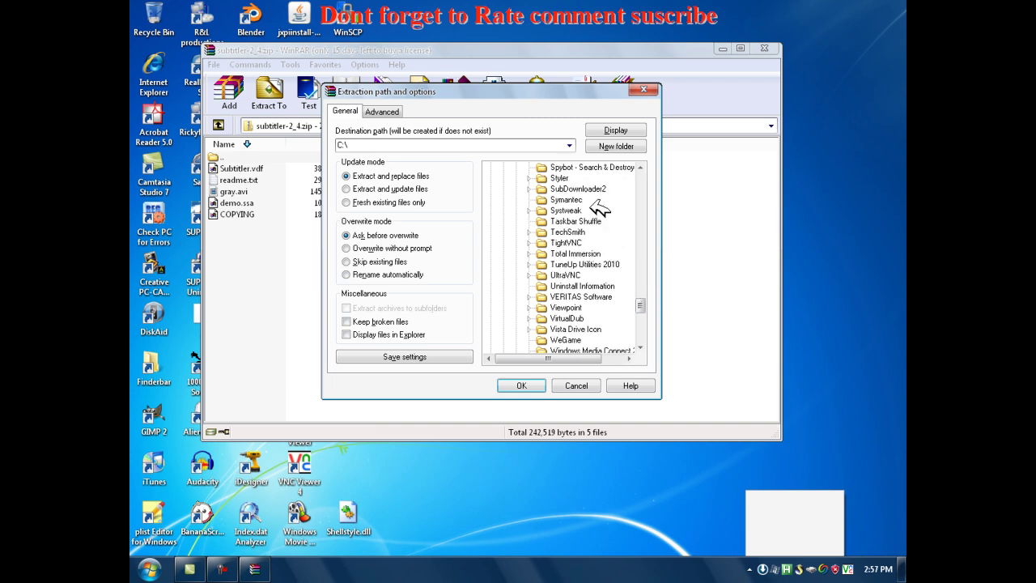
pyautogui.click(531, 318)
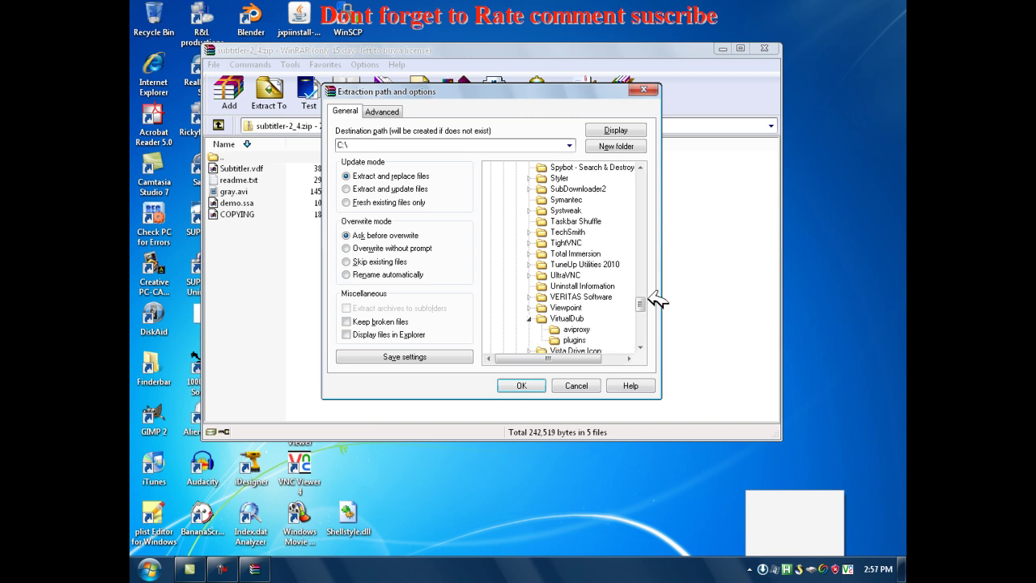
pyautogui.moveTo(645, 300); pyautogui.dragTo(645, 303)
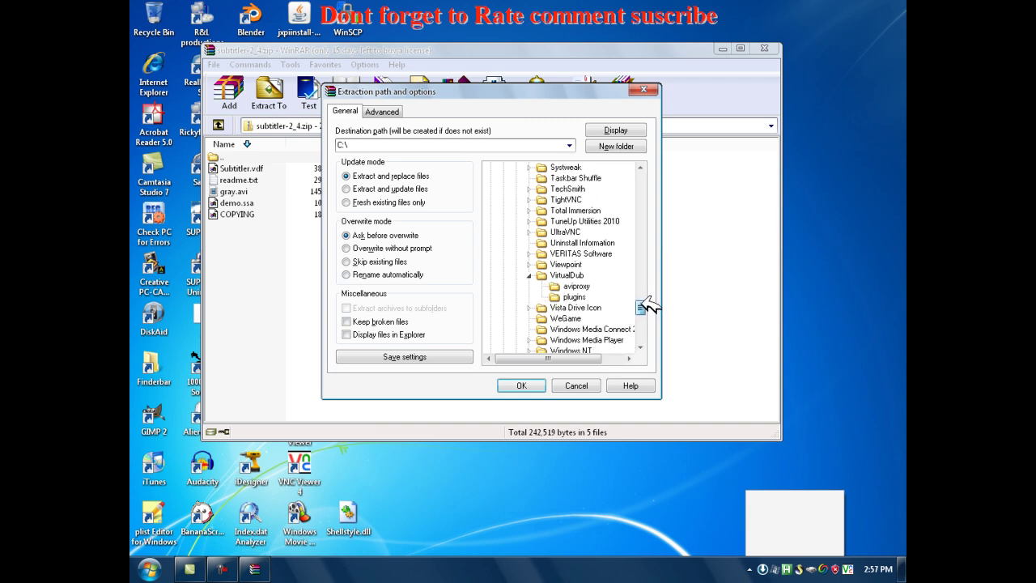
pyautogui.click(567, 297)
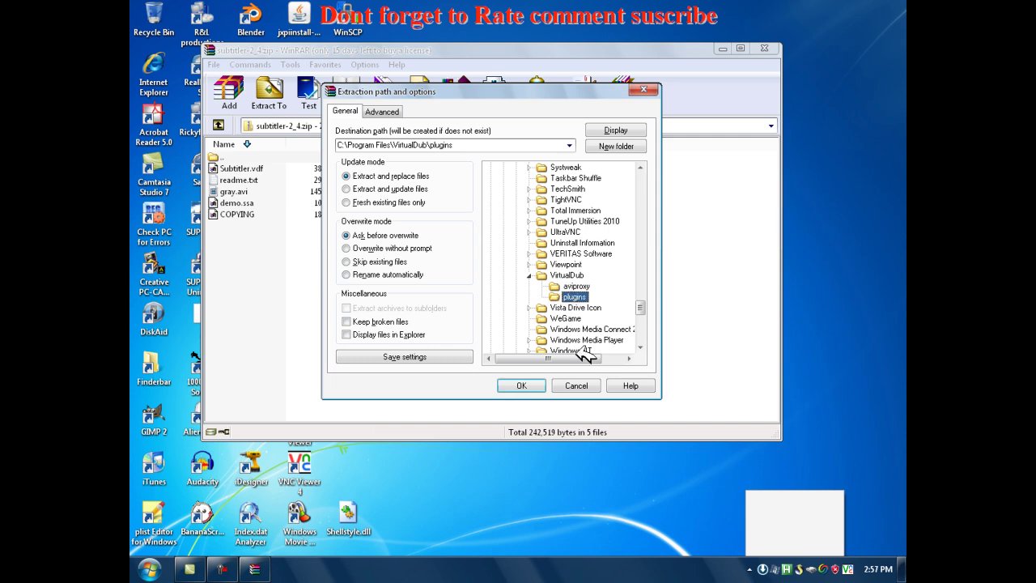
pyautogui.click(534, 388)
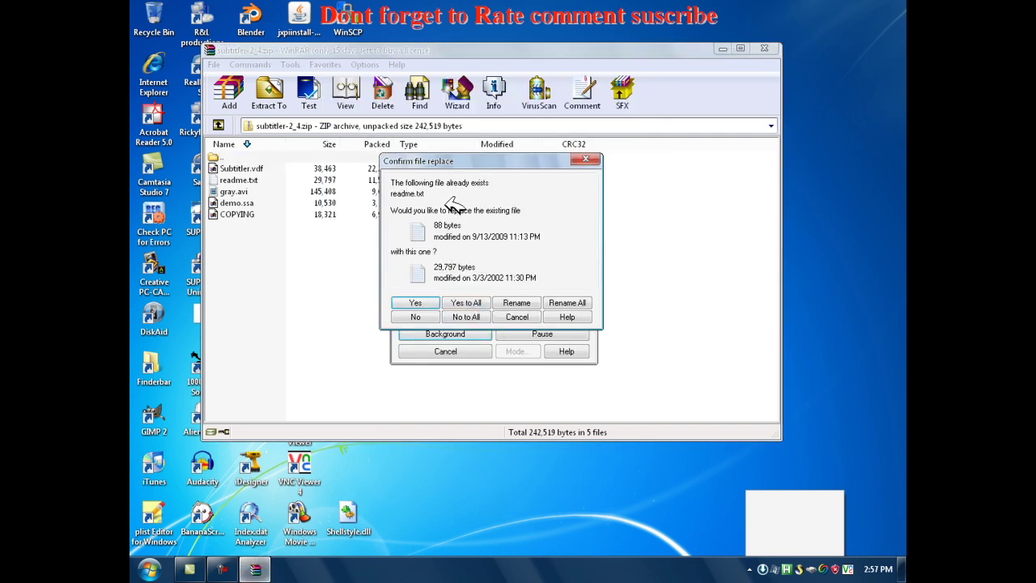
pyautogui.click(476, 303)
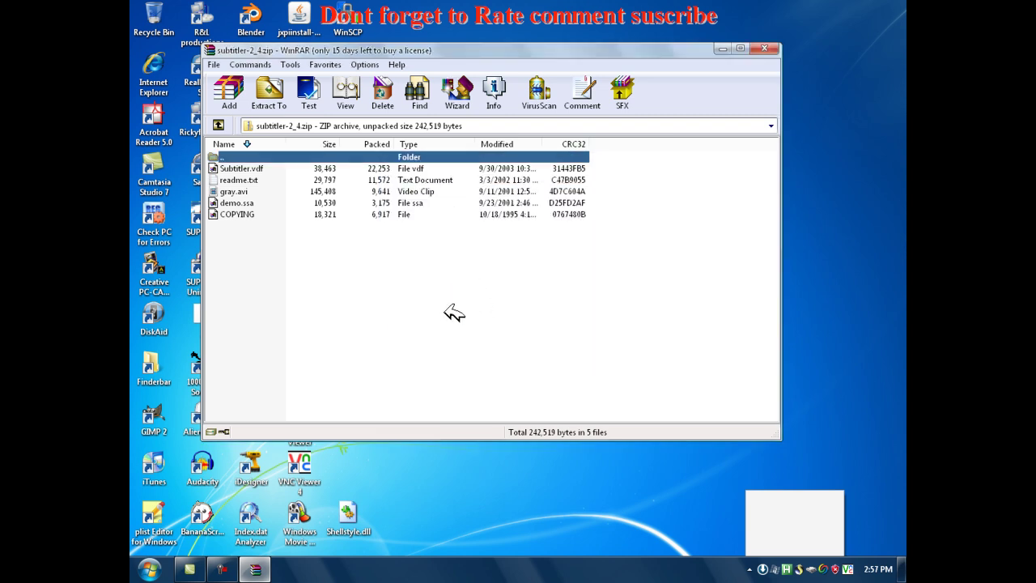
pyautogui.click(462, 314)
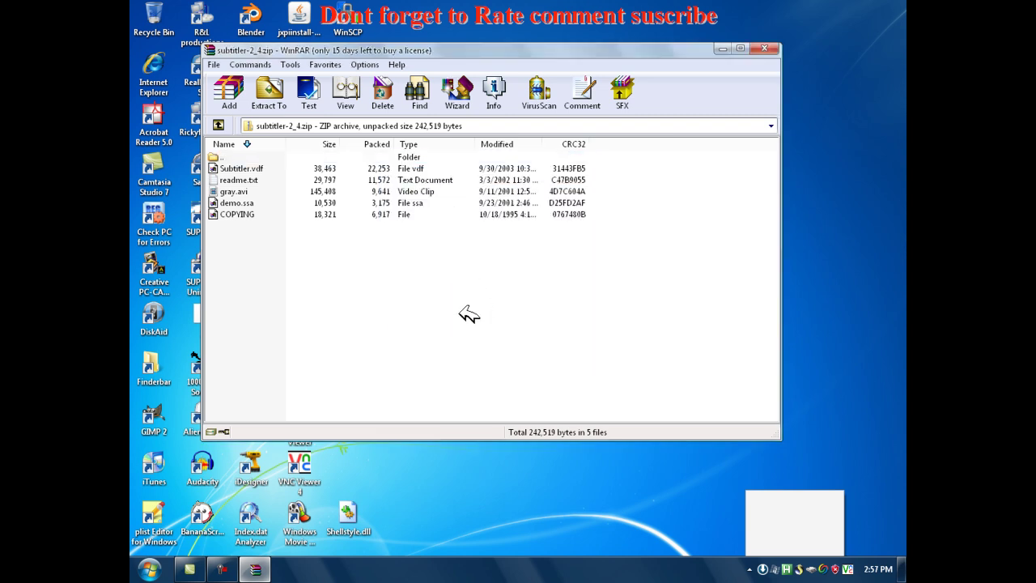
# - Close WinRAR and relaunch Google Chrome from the Start menu
pyautogui.click(765, 49)
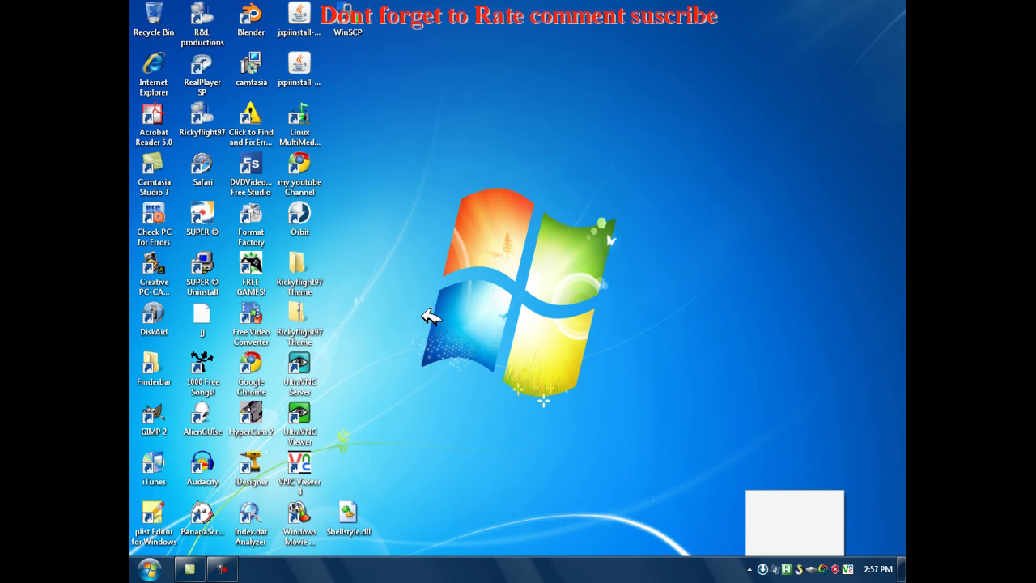
pyautogui.click(149, 569)
pyautogui.click(209, 266)
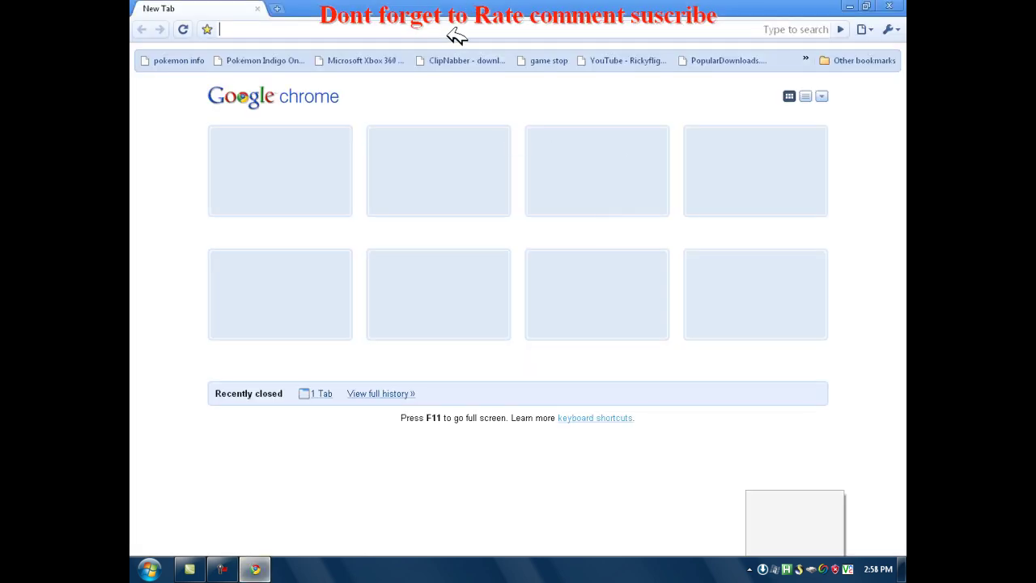
# - Enter divixland.com, then correct the ending to .org to load the DivXLand home page
pyautogui.write('div')
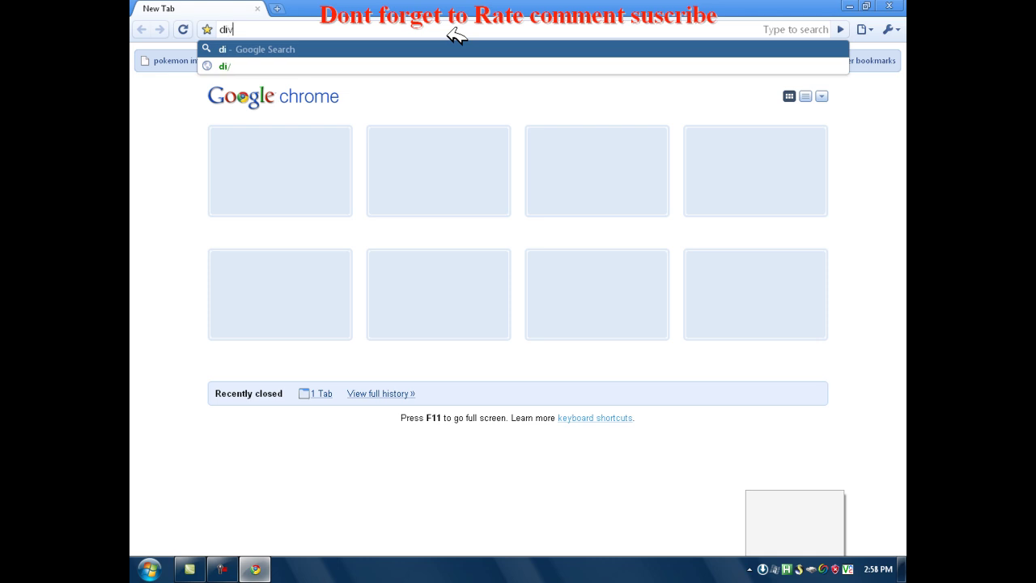
pyautogui.write('ixland')
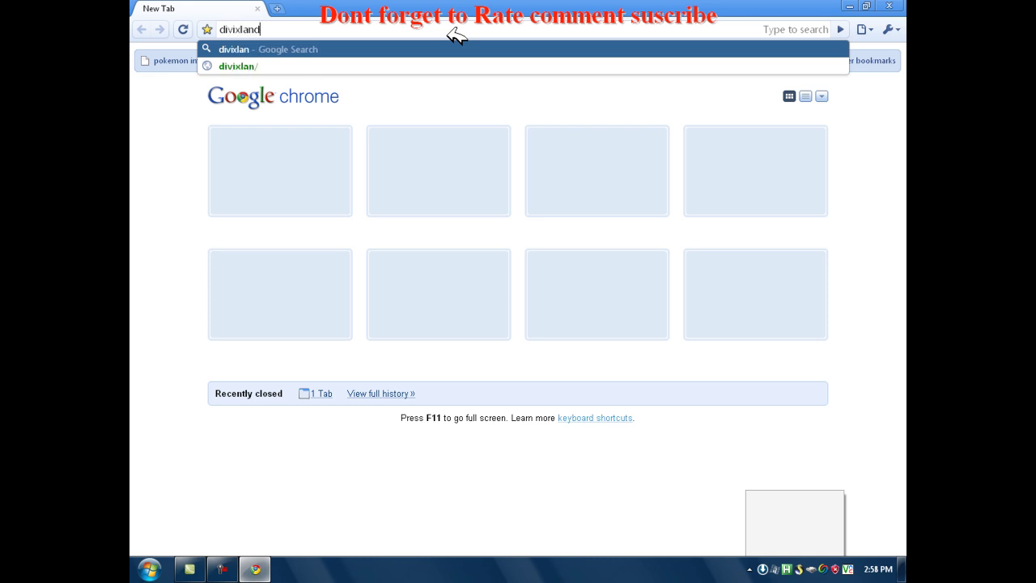
pyautogui.write('.com')
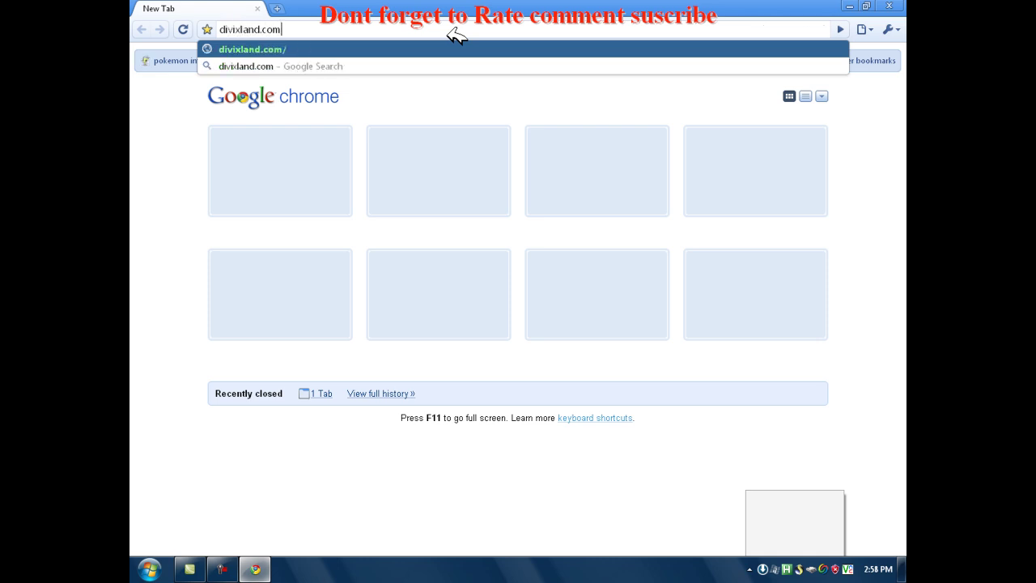
pyautogui.press('Return')
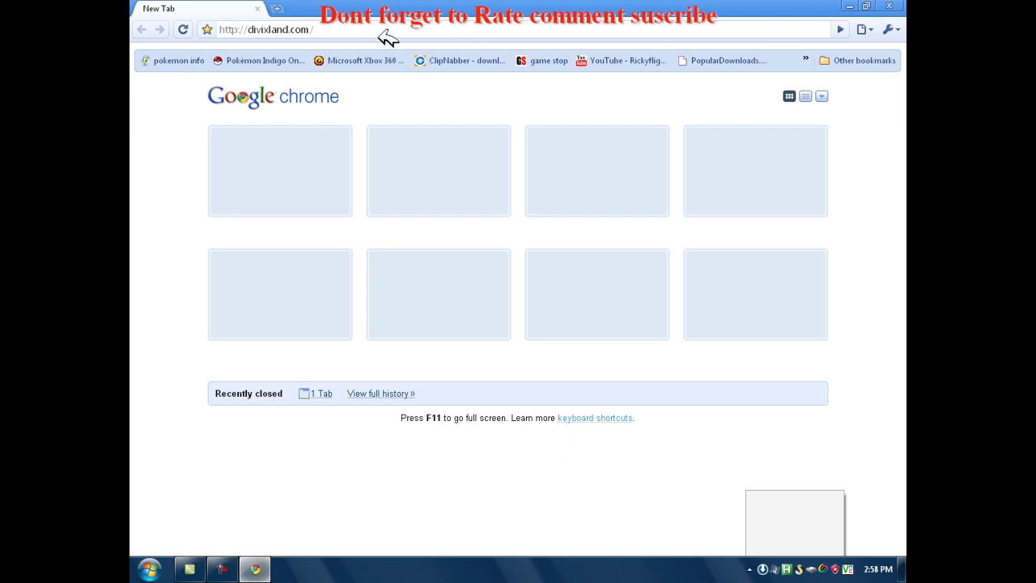
pyautogui.moveTo(291, 29); pyautogui.dragTo(329, 41)
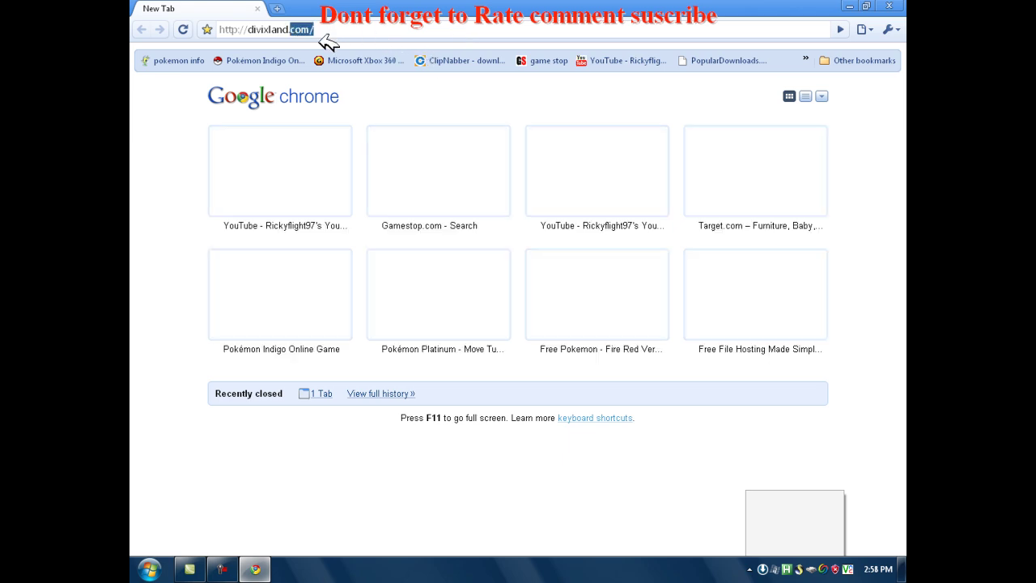
pyautogui.press('BackSpace')
pyautogui.write('org')
pyautogui.press('Return')
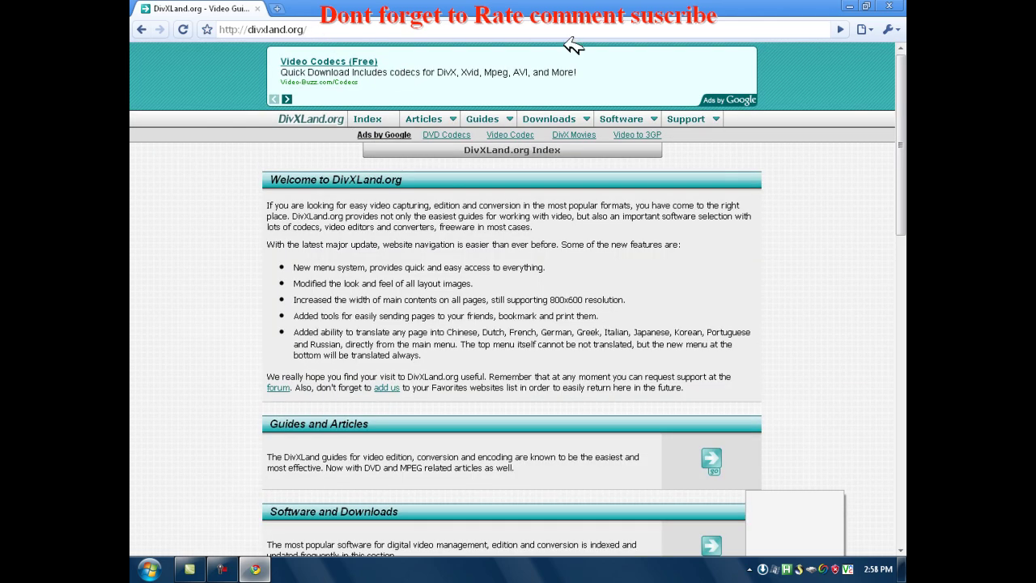
# - Download the DivXLand Media Subtitler installer from the site's Subtitle Tools downloads, then close Chrome
pyautogui.click(577, 120)
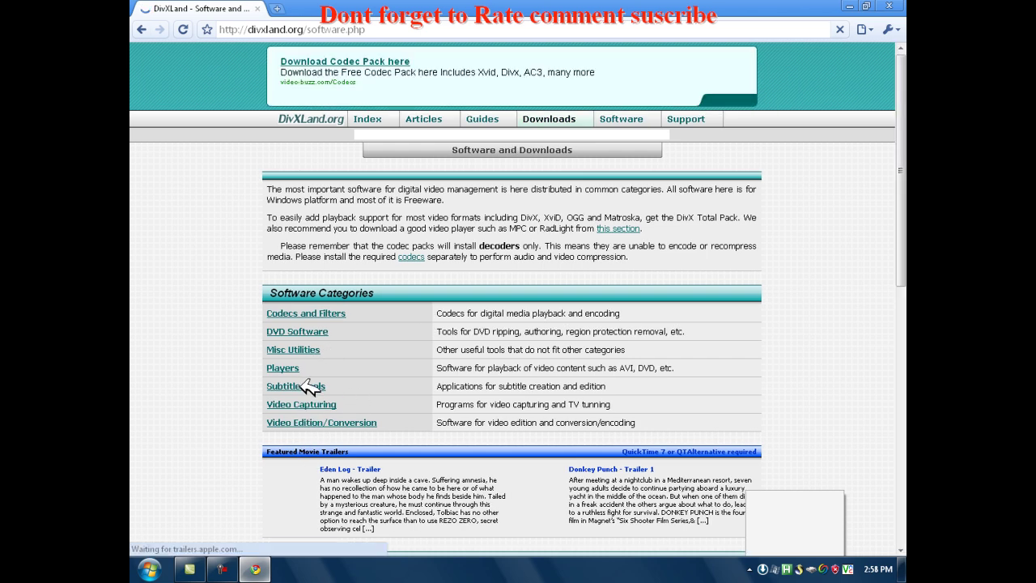
pyautogui.click(297, 387)
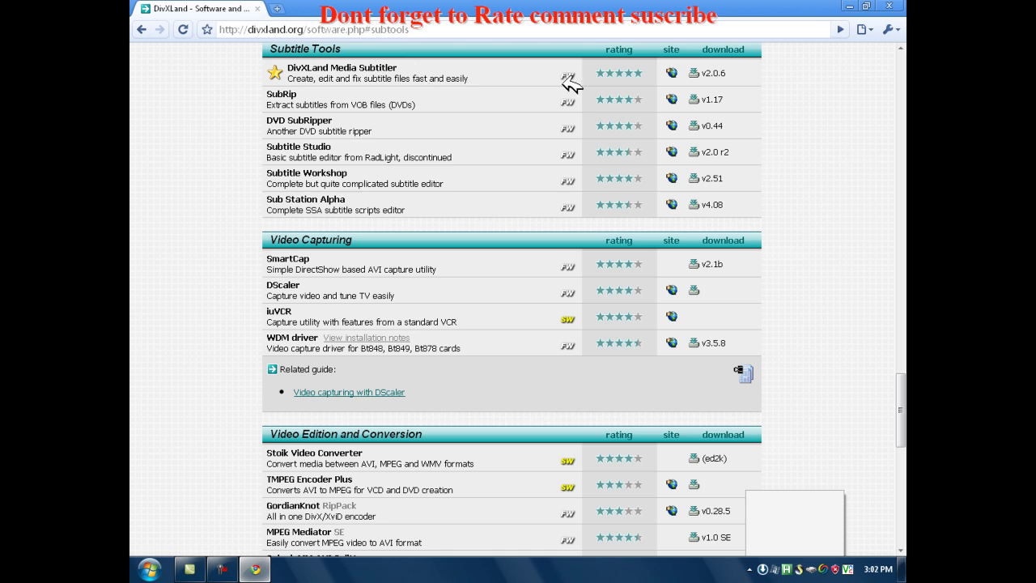
pyautogui.click(704, 72)
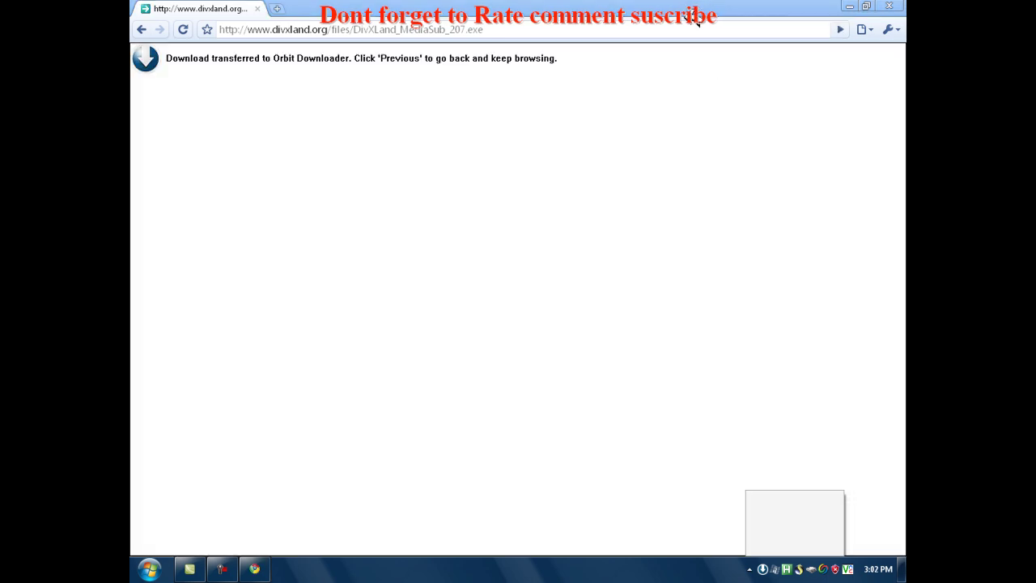
pyautogui.click(885, 7)
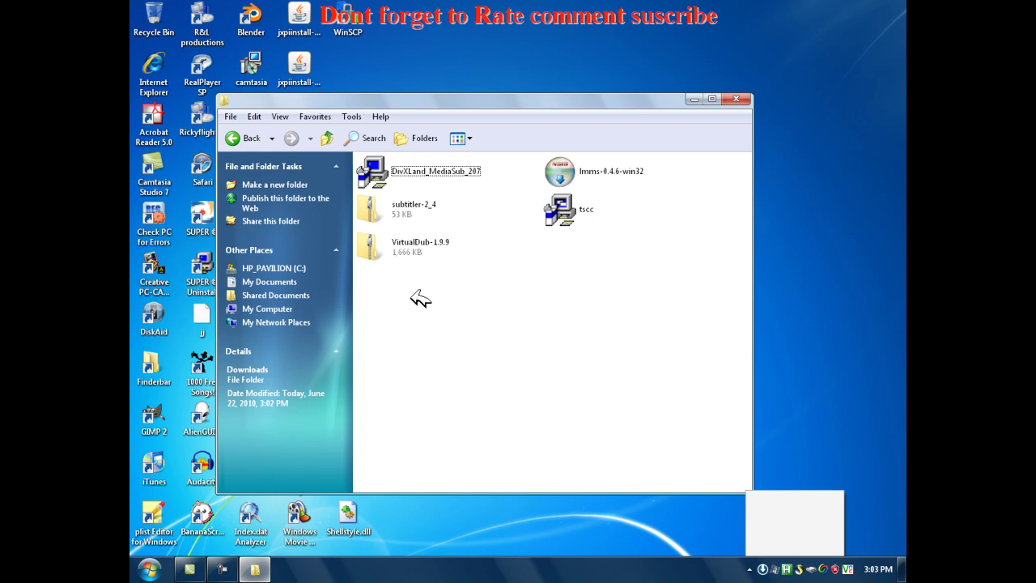
# - Run the DivXLand_MediaSub_207 installer and advance past the Welcome and Important Notes pages
pyautogui.click(387, 169)
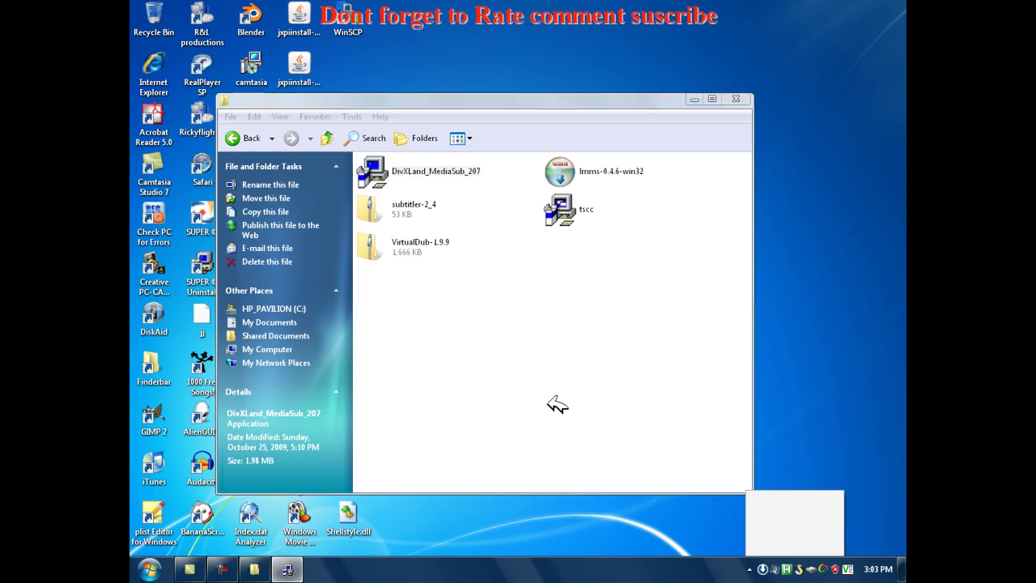
pyautogui.click(694, 98)
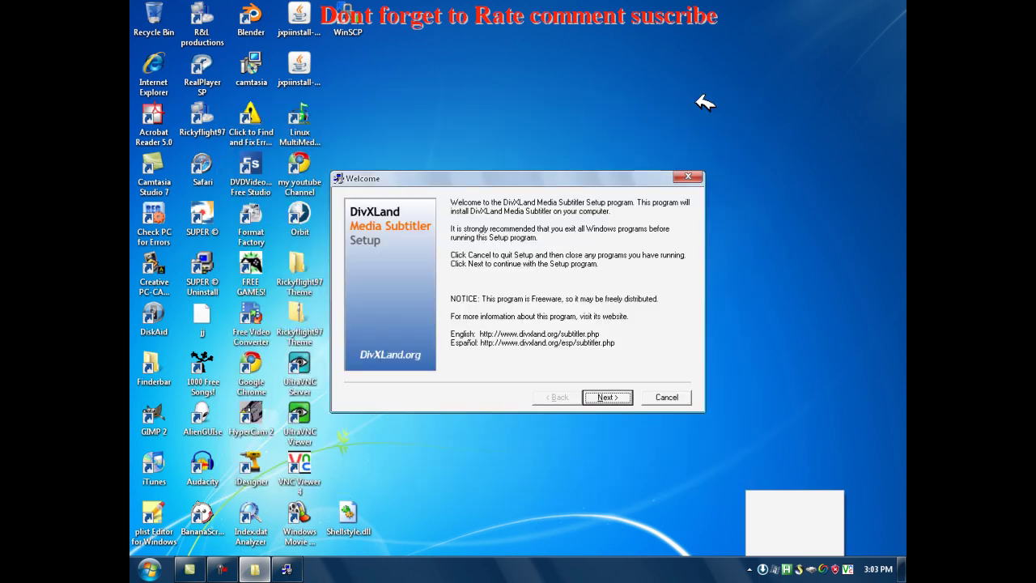
pyautogui.click(608, 396)
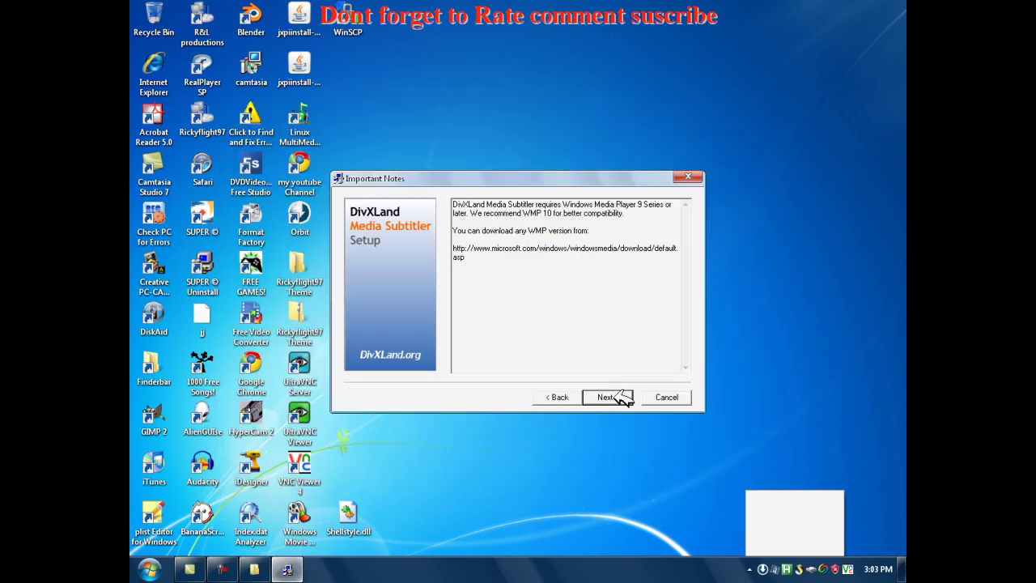
pyautogui.click(620, 397)
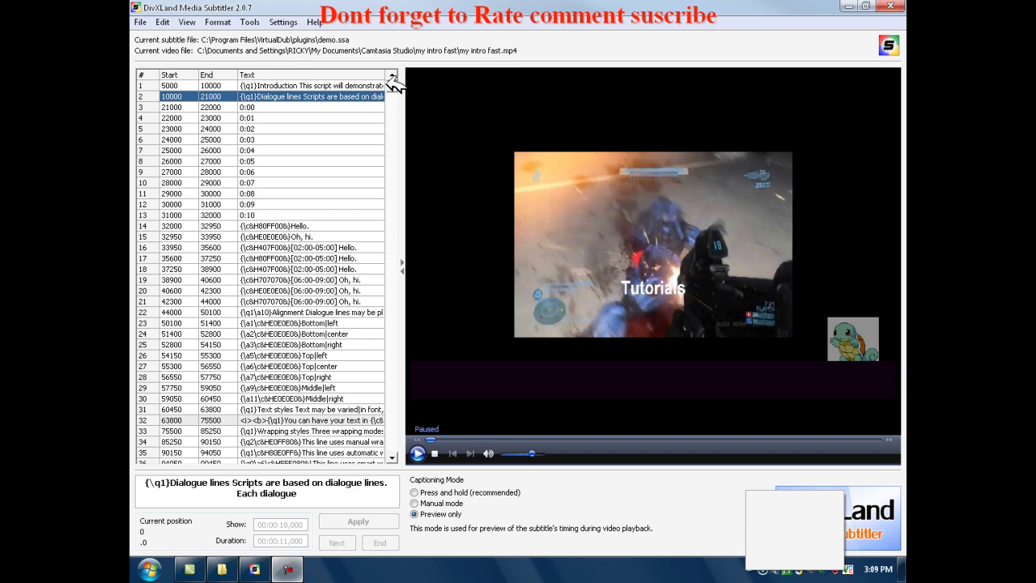
# - Inspect subtitle lines 1 and 2 and the file-open options without opening anything
pyautogui.scroll(-1, 398, 127)
pyautogui.scroll(1, 394, 81)
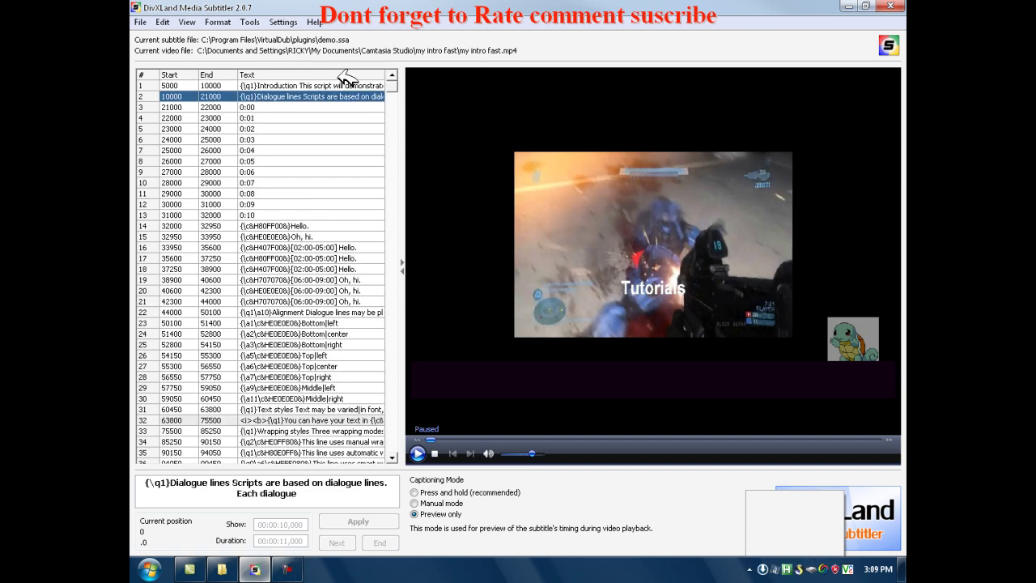
pyautogui.click(341, 85)
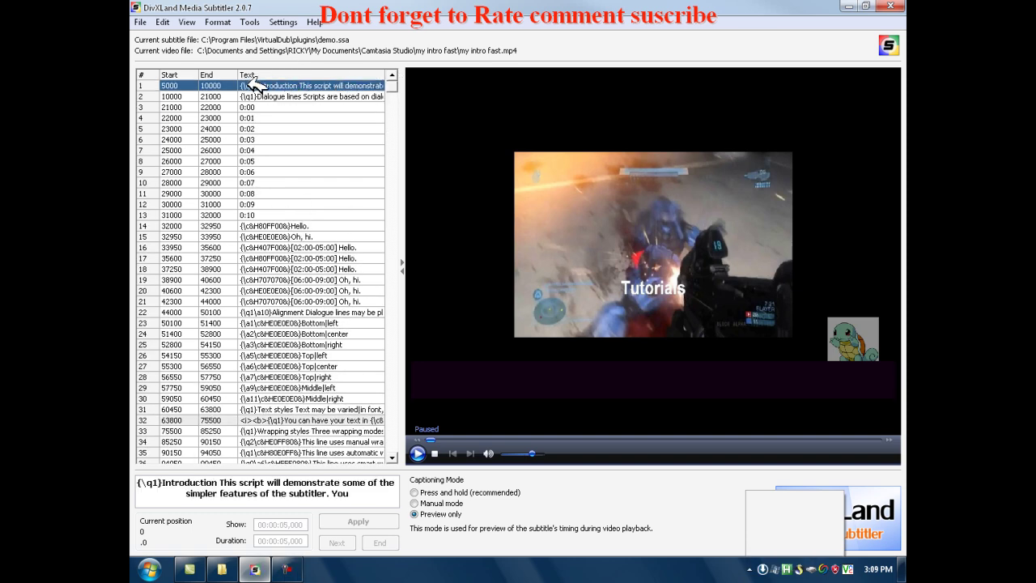
pyautogui.press('Down')
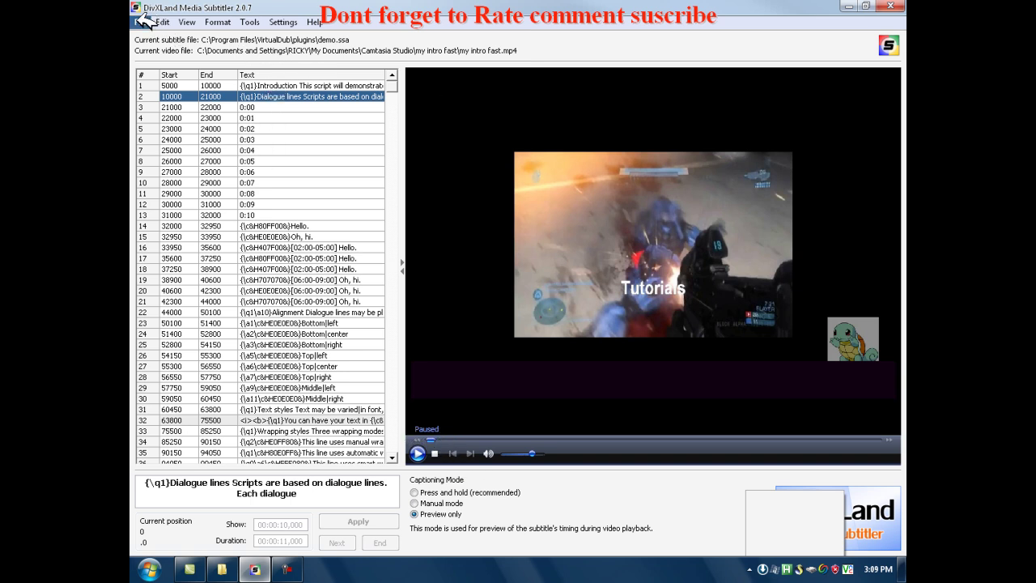
pyautogui.click(142, 21)
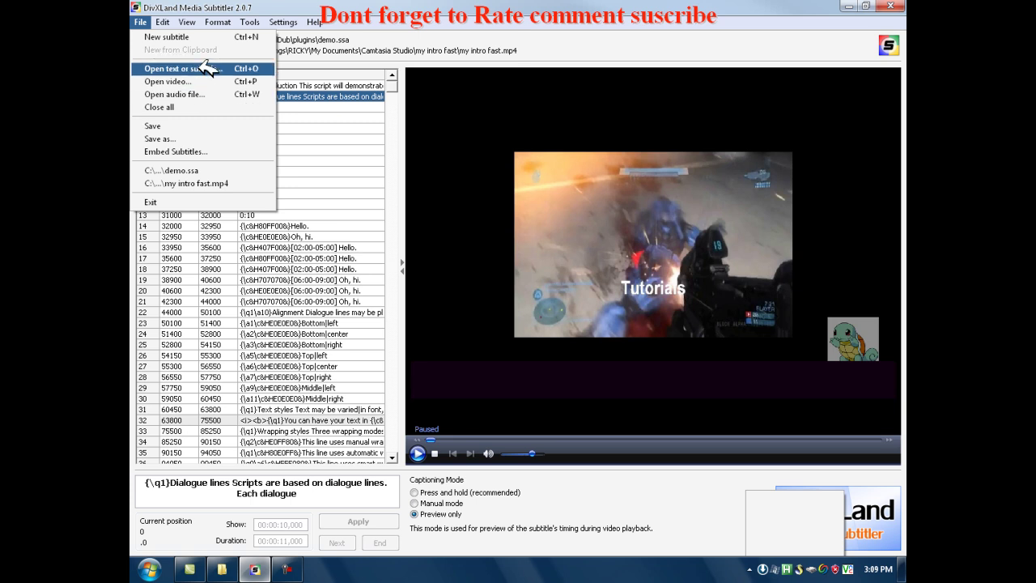
pyautogui.click(386, 13)
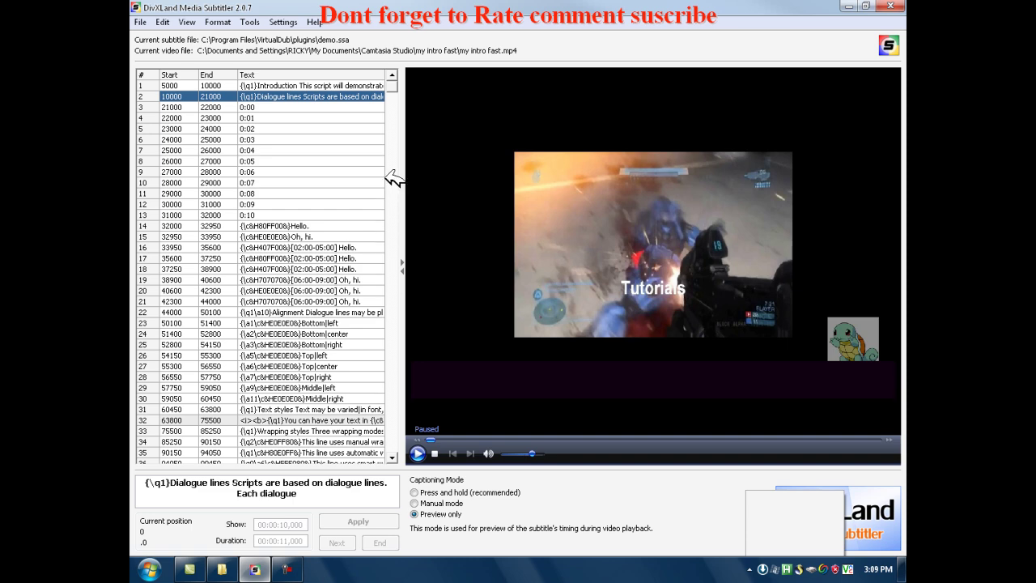
pyautogui.moveTo(393, 86)
pyautogui.mouseDown()
pyautogui.moveTo(419, 261)
pyautogui.moveTo(419, 340)
pyautogui.moveTo(397, 340)
pyautogui.moveTo(397, 451)
pyautogui.moveTo(391, 76)
pyautogui.moveTo(394, 95)
pyautogui.mouseUp()
# - Replace line 1's Introduction text with 'this is a sdfghj' and switch to press-and-hold timing
pyautogui.click(317, 86)
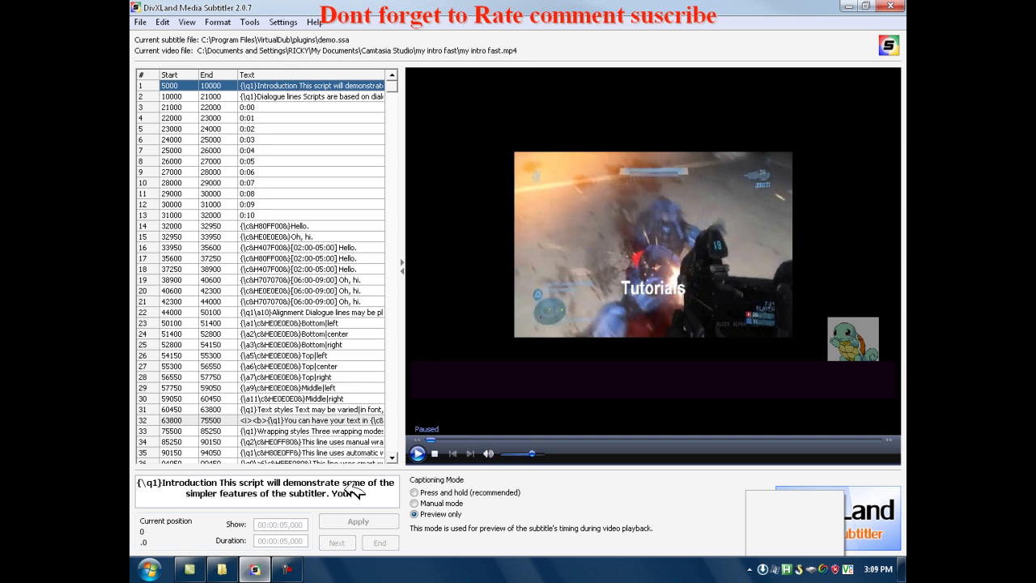
pyautogui.moveTo(148, 483); pyautogui.dragTo(329, 514)
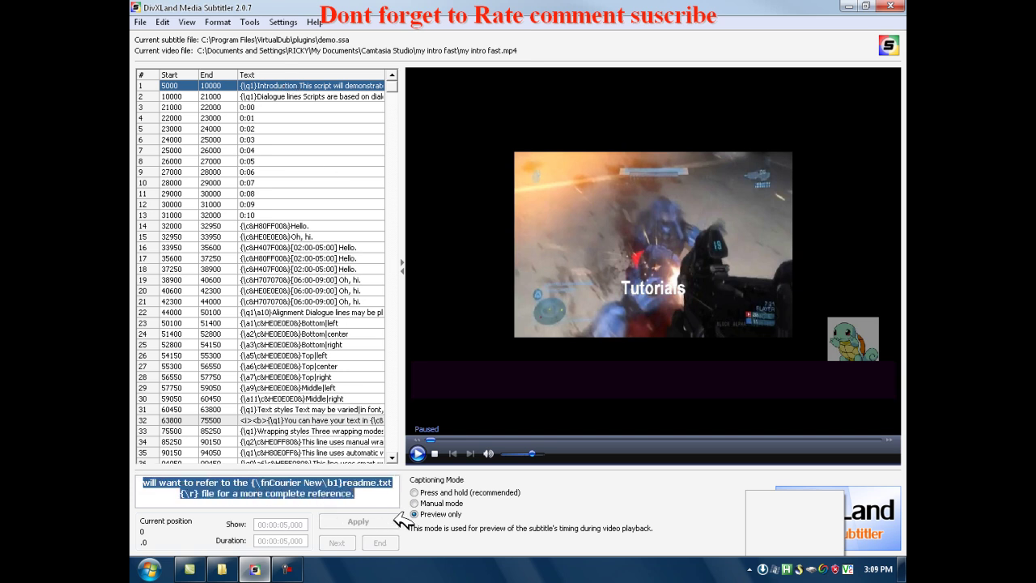
pyautogui.press('Delete')
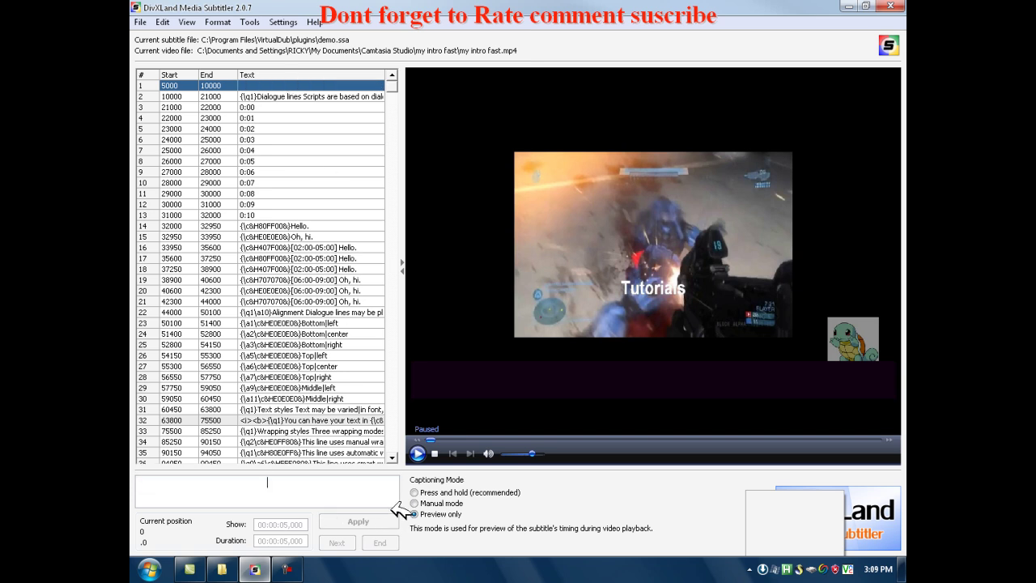
pyautogui.write('this is a sdfghj')
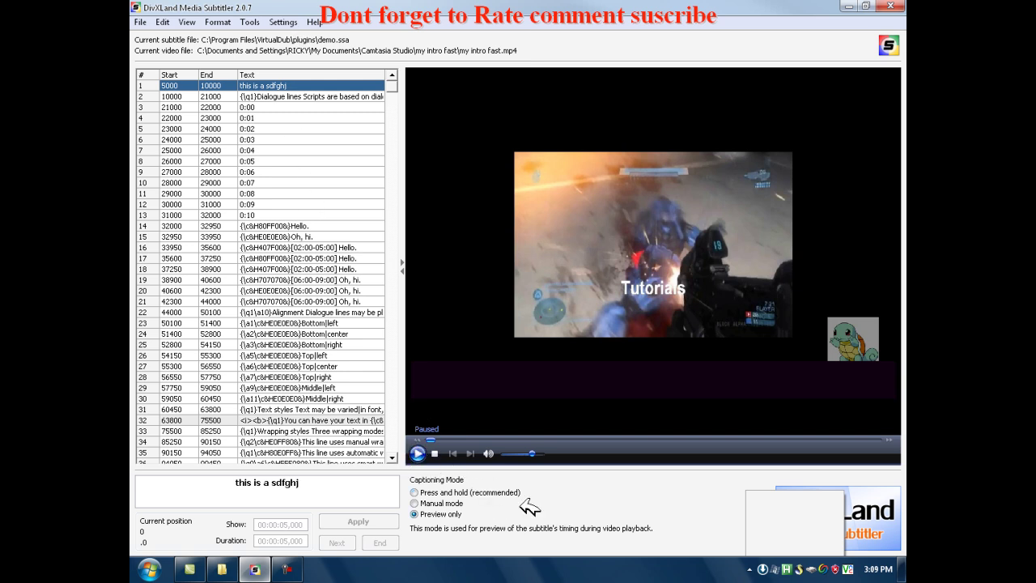
pyautogui.press('F5')
# - Retime line 1 to 1856–6852 ms during playback, then preview 'this is a sdfghj' in Preview only mode
pyautogui.click(368, 523)
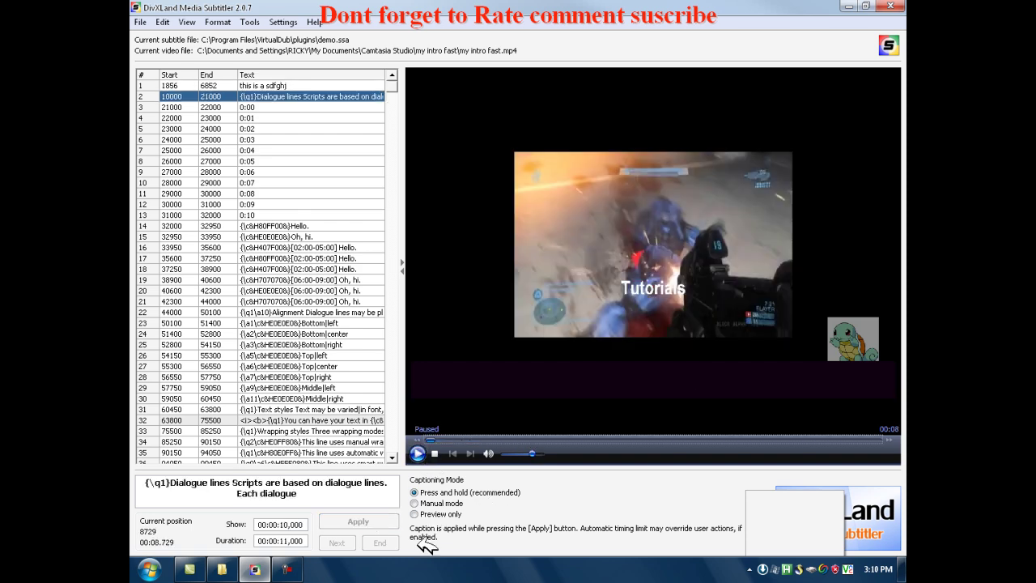
pyautogui.click(414, 514)
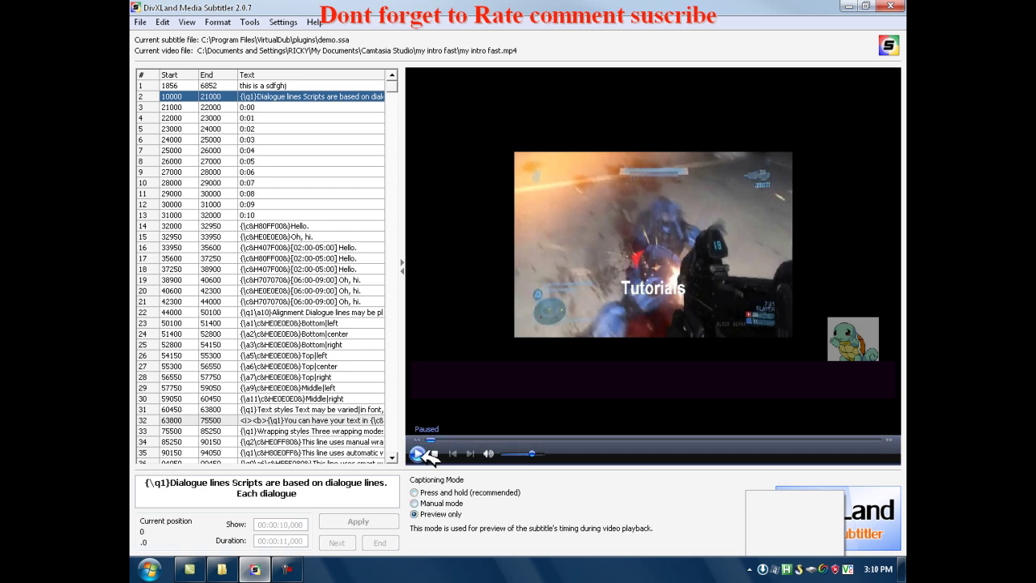
pyautogui.click(419, 454)
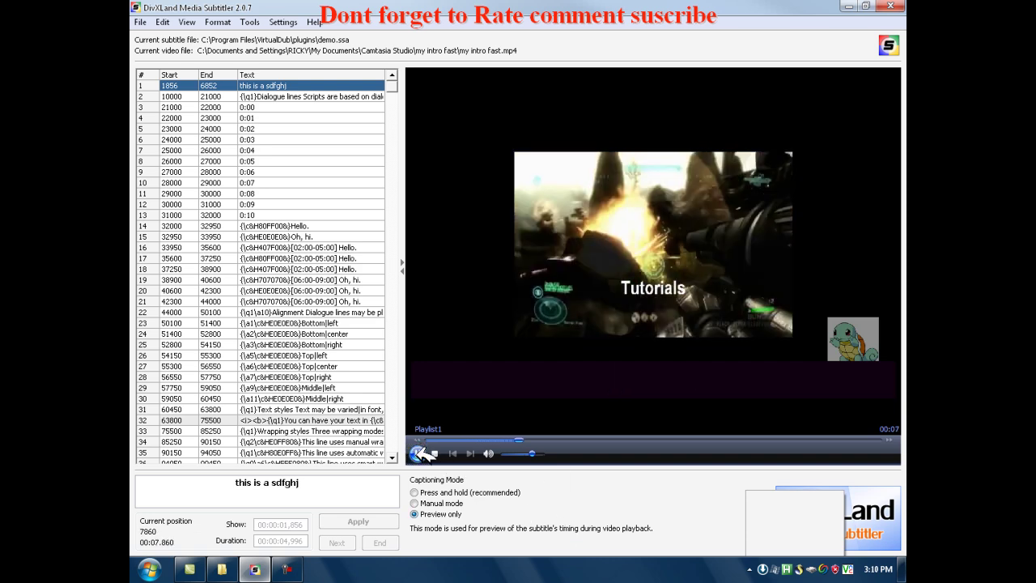
pyautogui.click(419, 454)
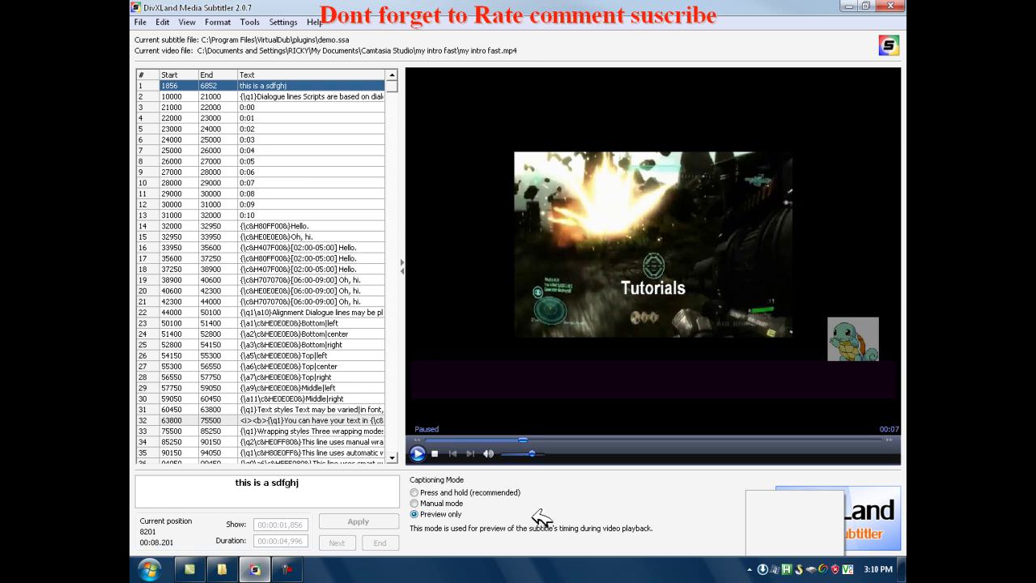